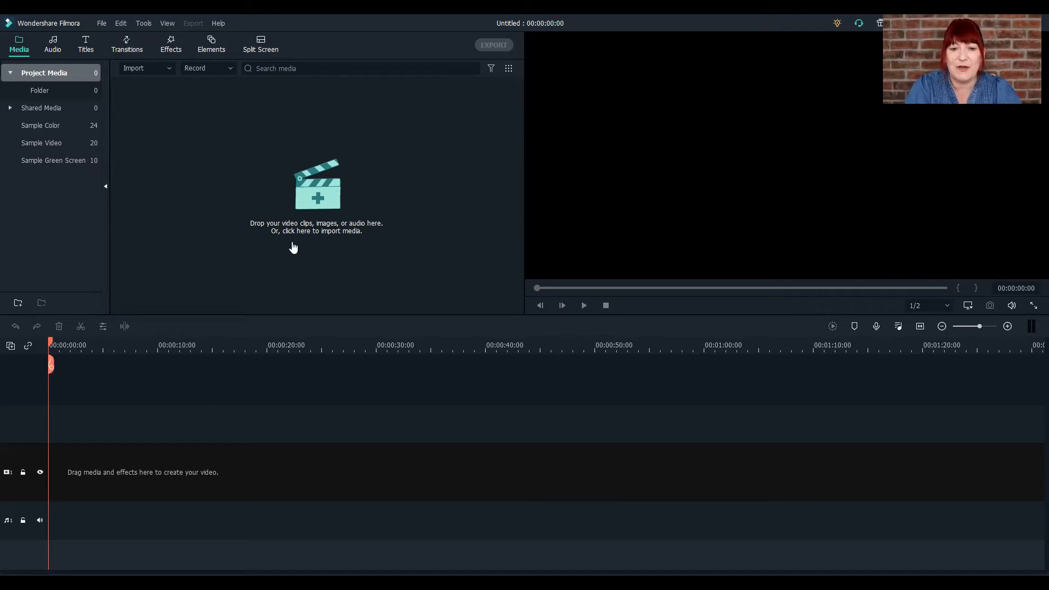
Import the zoom_1 video from the recent files into the project media.
left_click(317, 202)
scroll(129, 178, "up", 10)
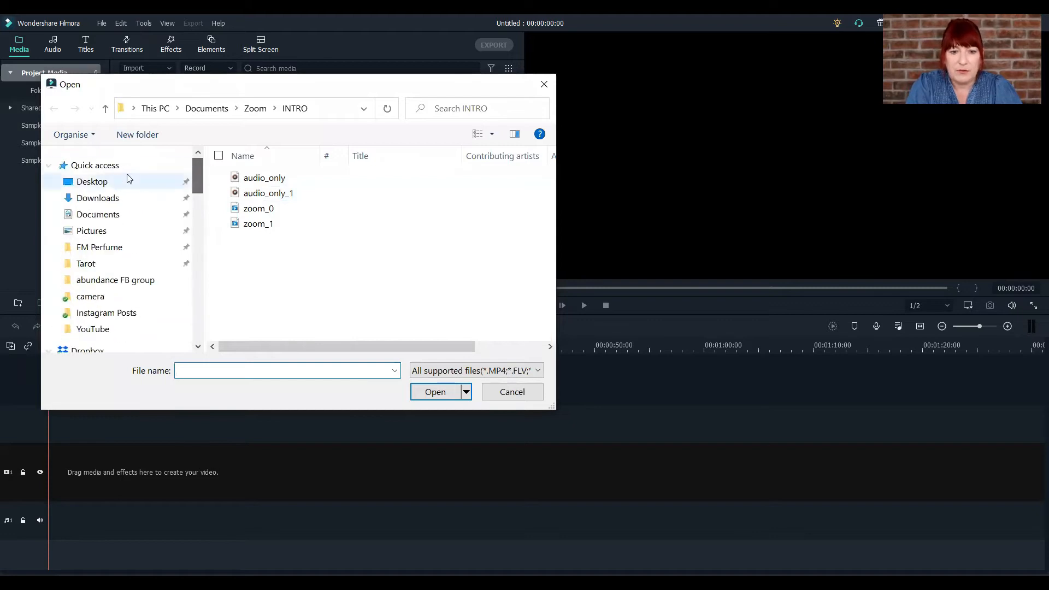
left_click(121, 165)
scroll(393, 253, "down", 5)
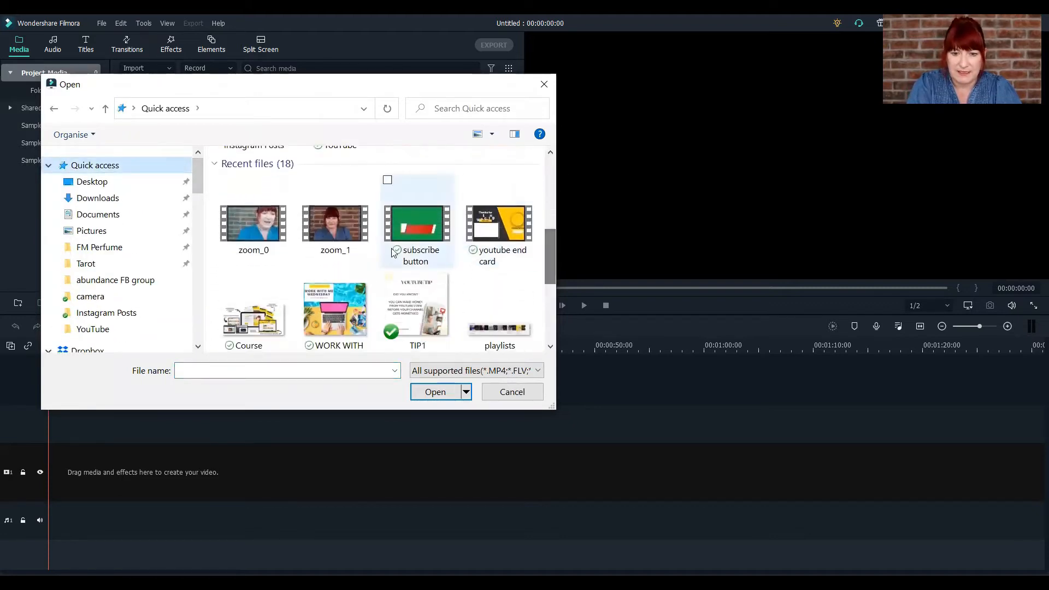
left_click(342, 223)
double_click(341, 220)
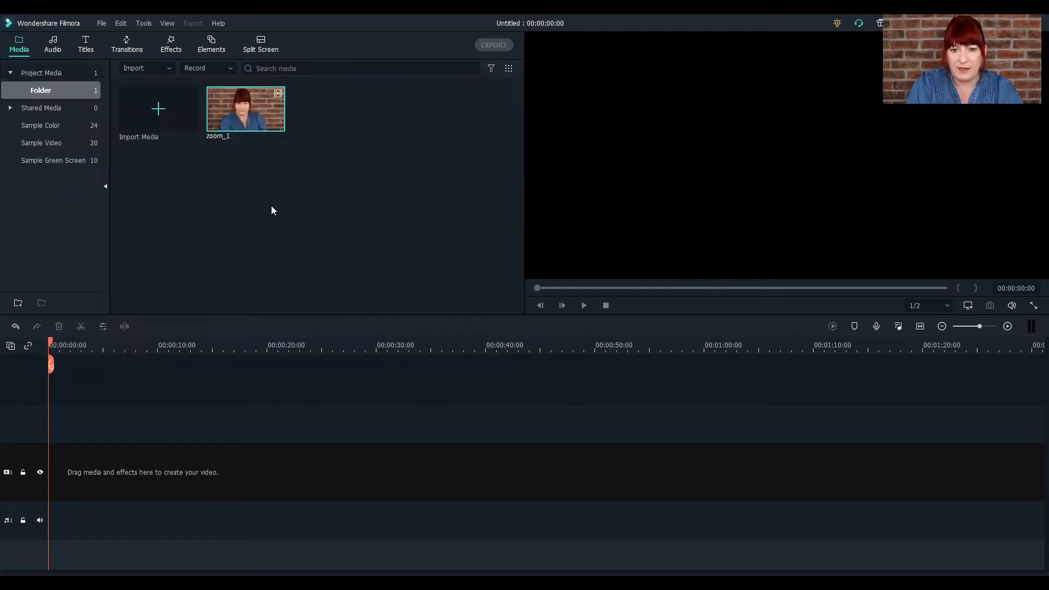
Import the zoom_0 video from the recent files into the project media.
left_click(165, 113)
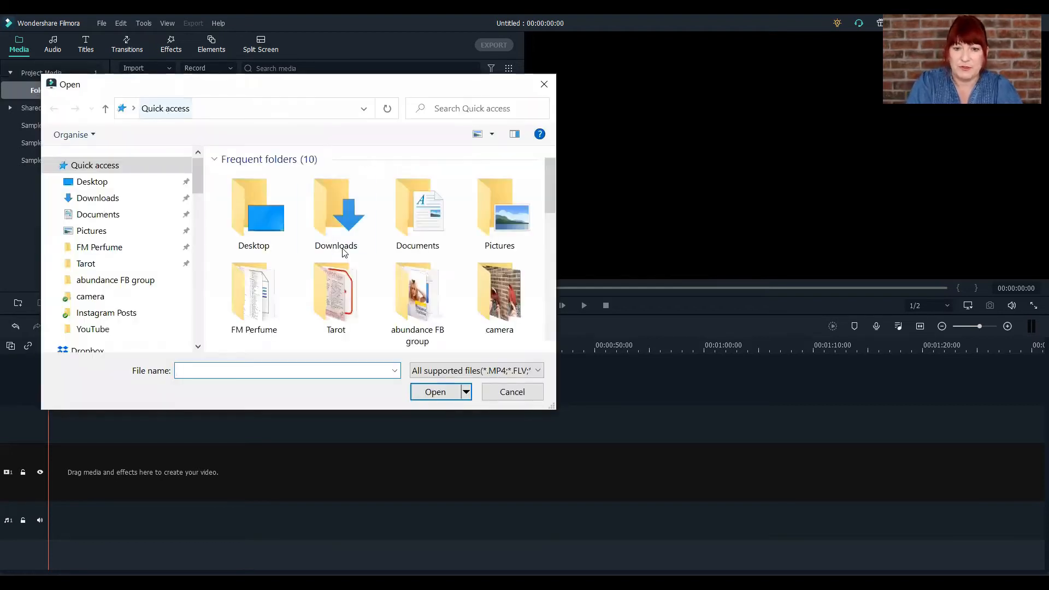
left_click_drag(549, 183, 550, 234)
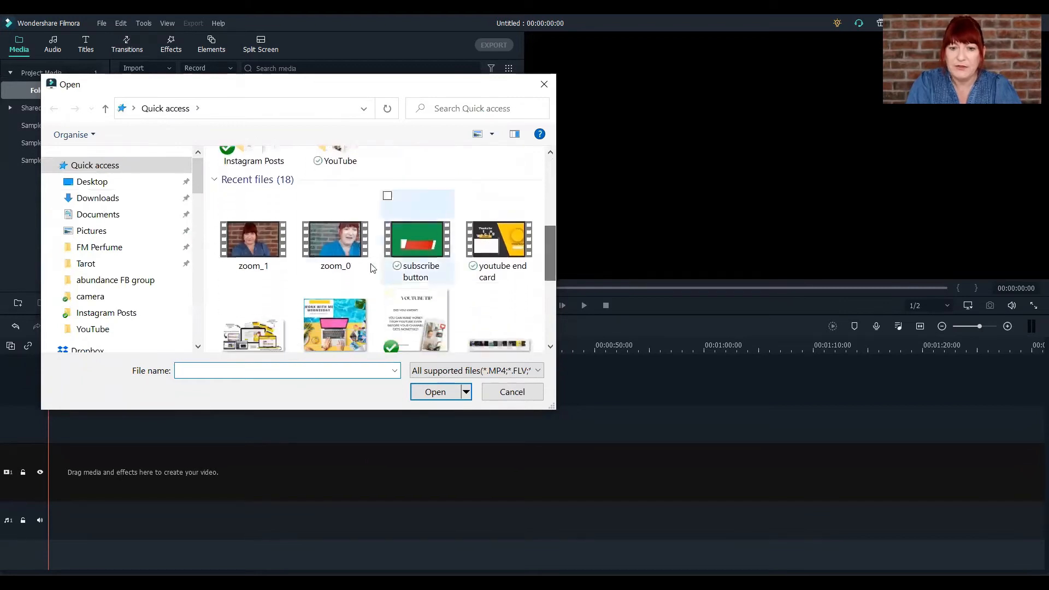
left_click(362, 247)
double_click(361, 247)
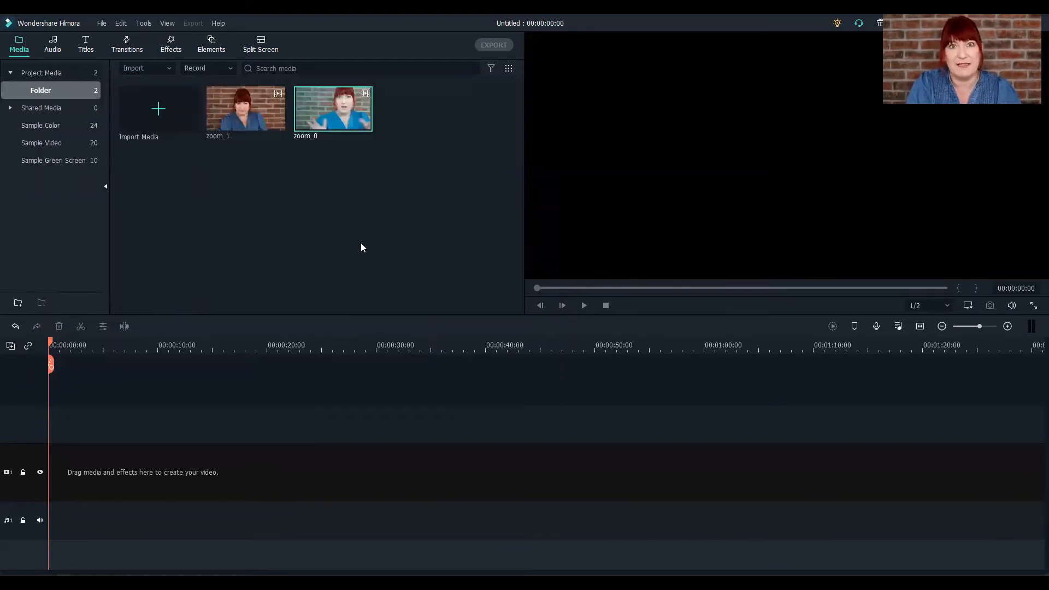
Import the youtube end card video into the project media.
left_click(170, 116)
left_click_drag(552, 200, 552, 270)
left_click(499, 216)
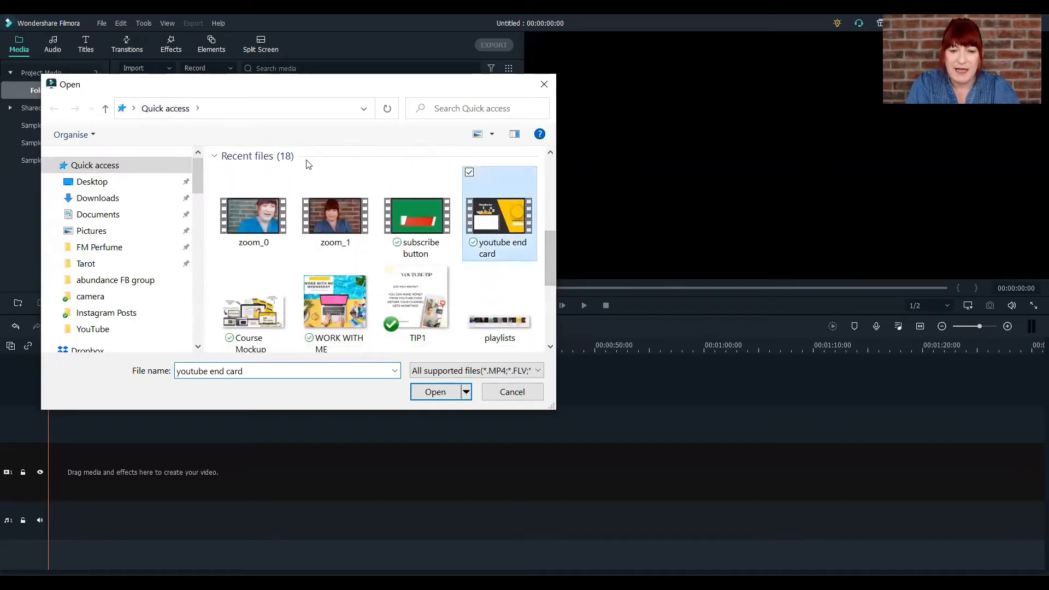
key("Return")
Import the subscribe button video into the project media.
left_click(153, 108)
left_click_drag(551, 181, 556, 256)
left_click(500, 211)
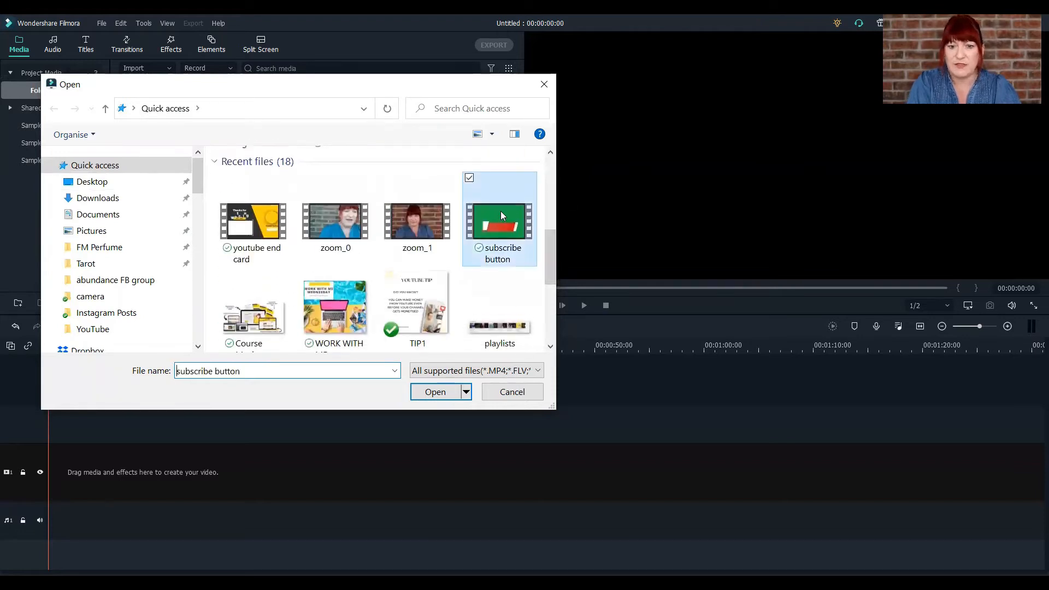
key("Return")
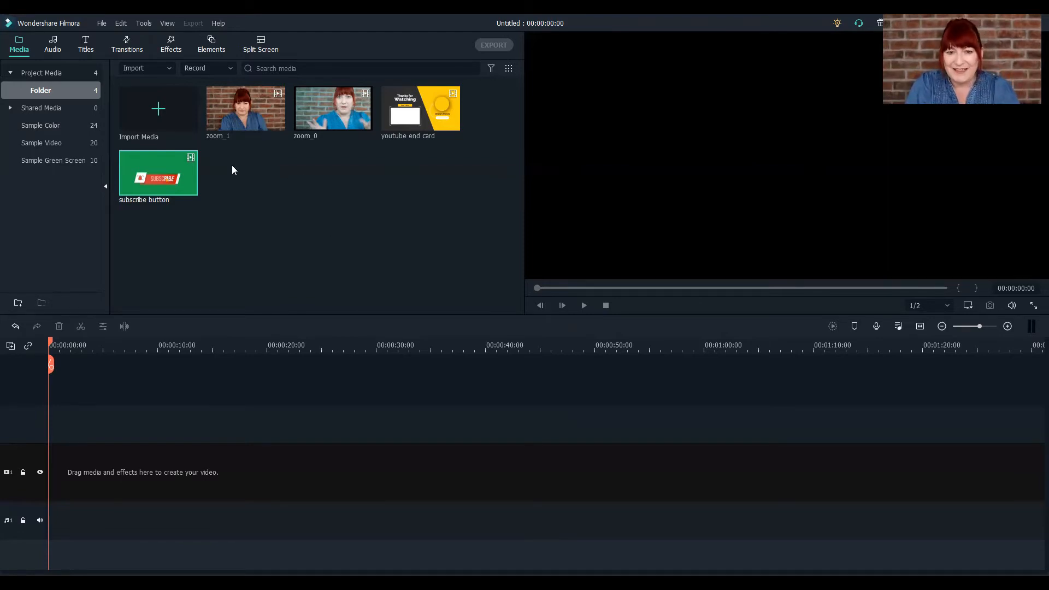
Place zoom_1 at the start of the first video track, keeping the 1920 x 1080 25fps project settings, and add zoom_0 directly after it.
double_click(230, 114)
left_click_drag(230, 114, 48, 476)
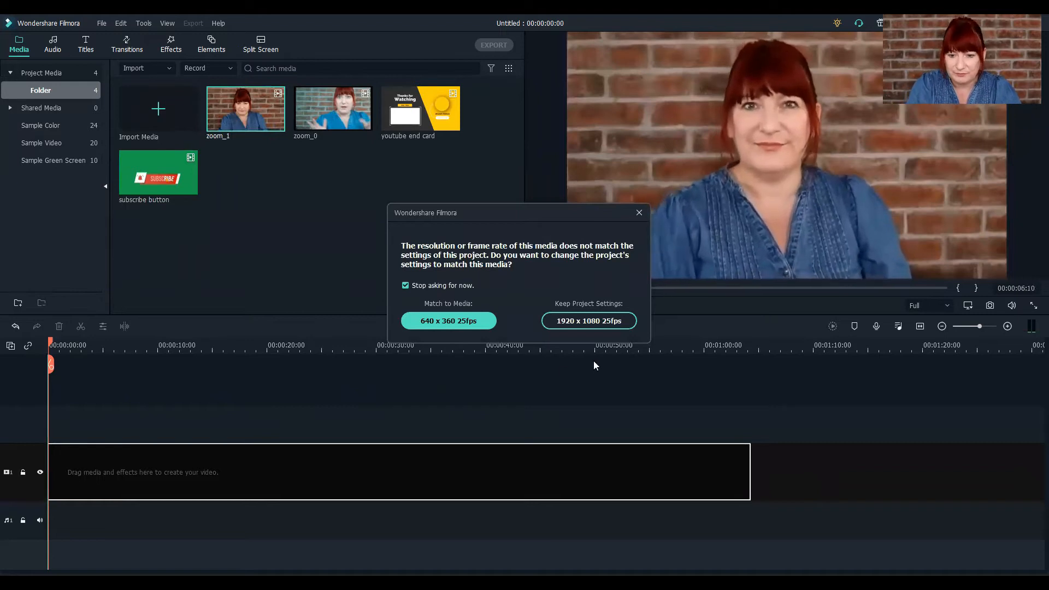
left_click(599, 322)
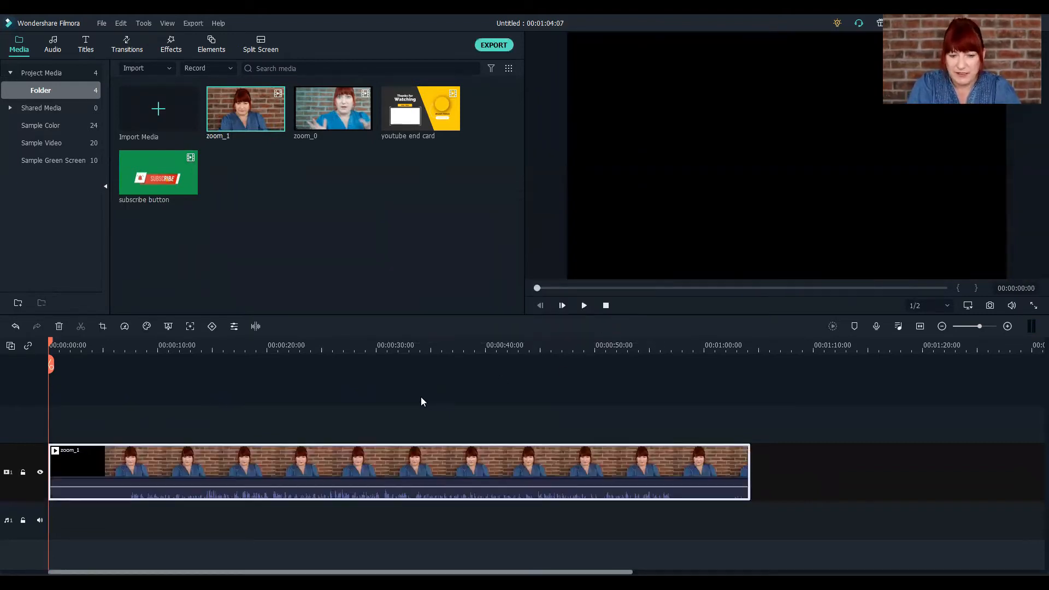
left_click(315, 101)
left_click_drag(315, 101, 752, 465)
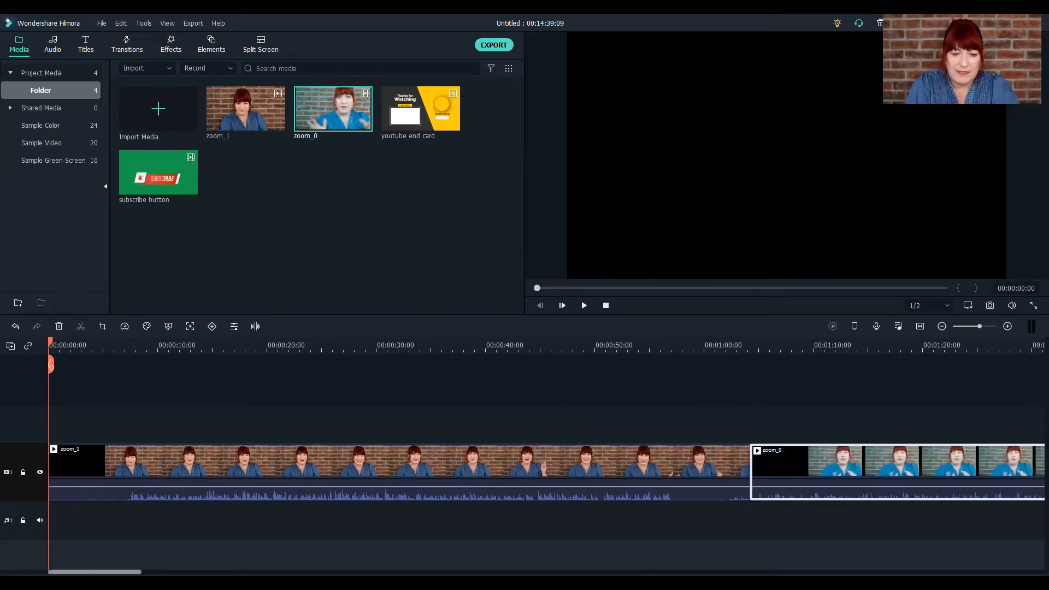
Append the youtube end card after zoom_0 and place the subscribe button clip on the second video track at about 19 seconds.
left_click_drag(94, 572, 944, 572)
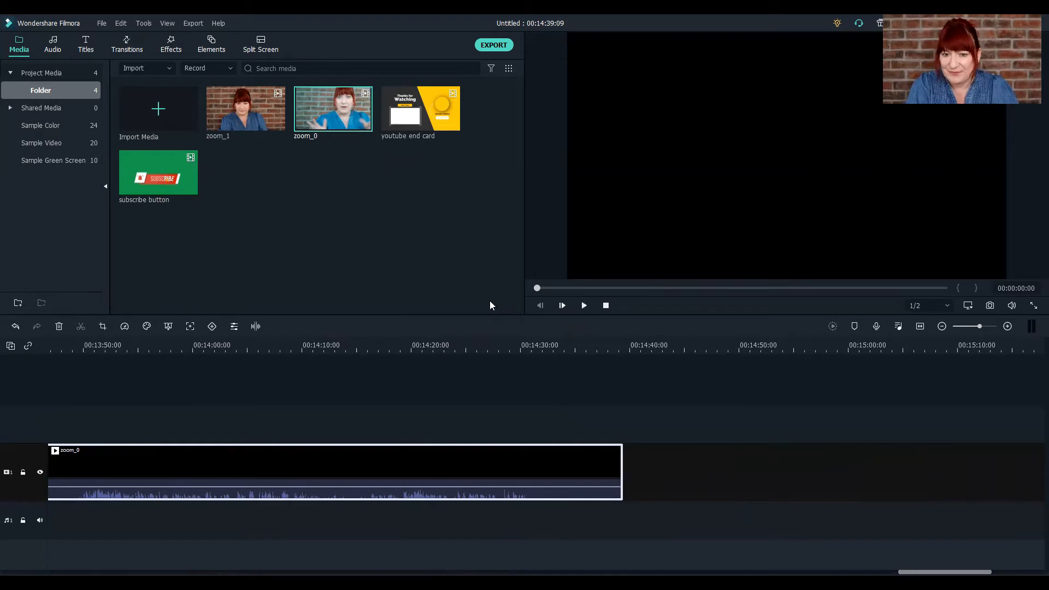
left_click_drag(418, 107, 652, 485)
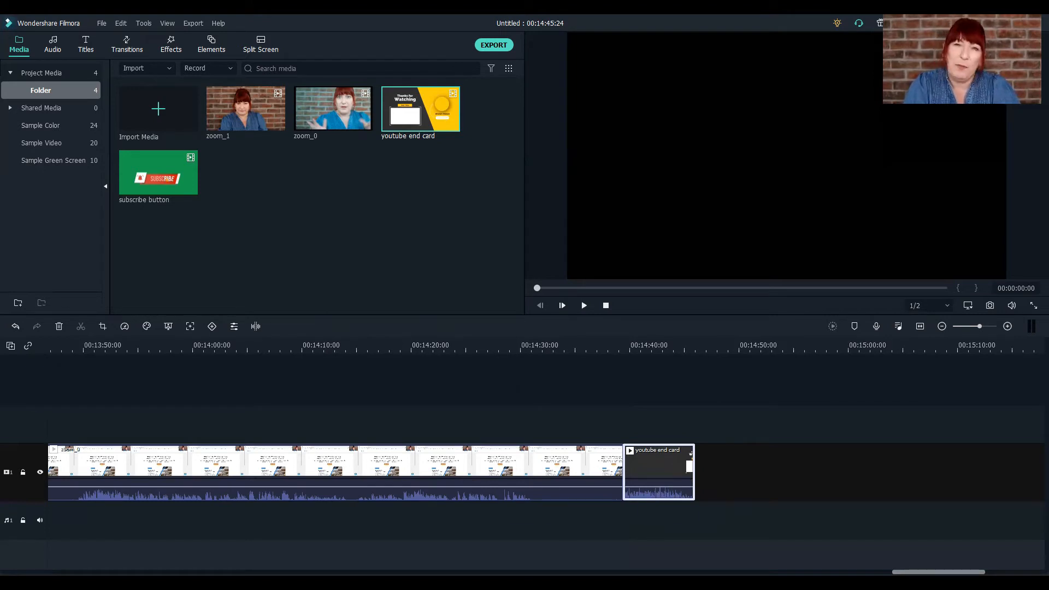
left_click_drag(939, 572, 77, 530)
left_click_drag(170, 181, 259, 415)
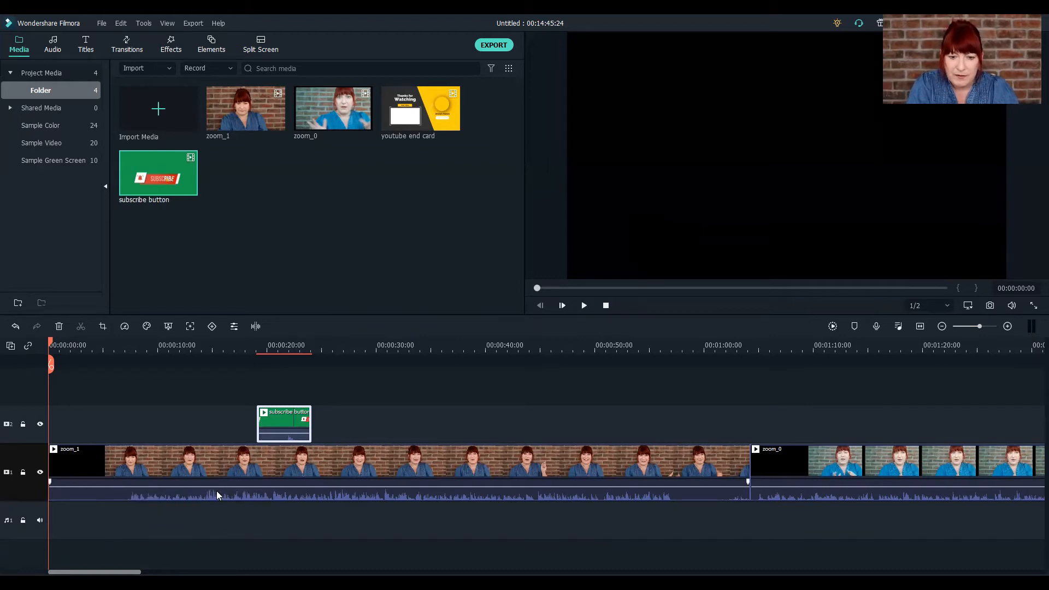
Lower the volume of the zoom_1 clip to -3.19 dB on the timeline.
left_click_drag(216, 488, 217, 489)
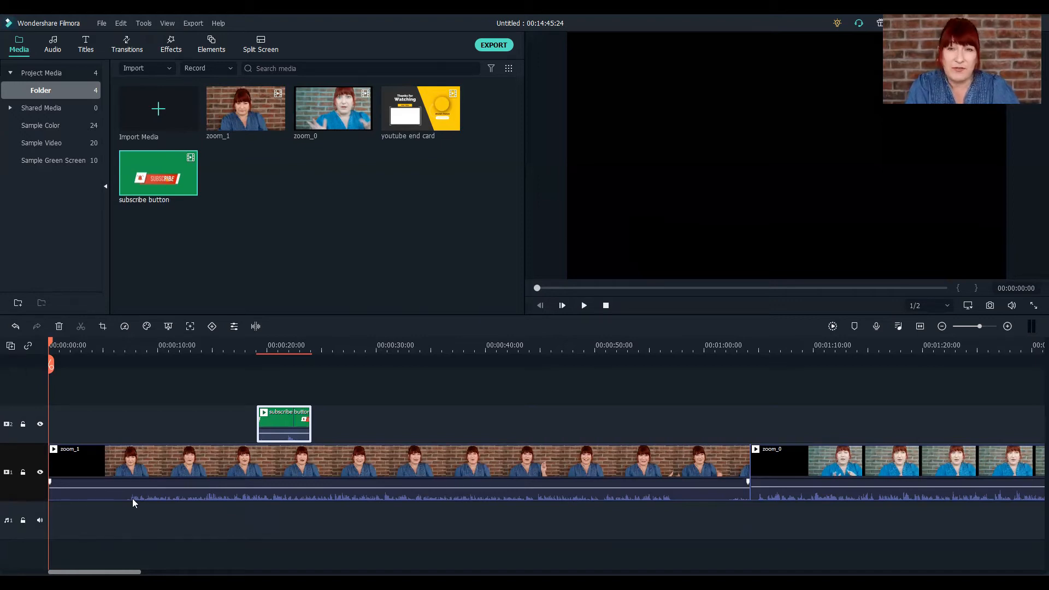
mouse_move(137, 486)
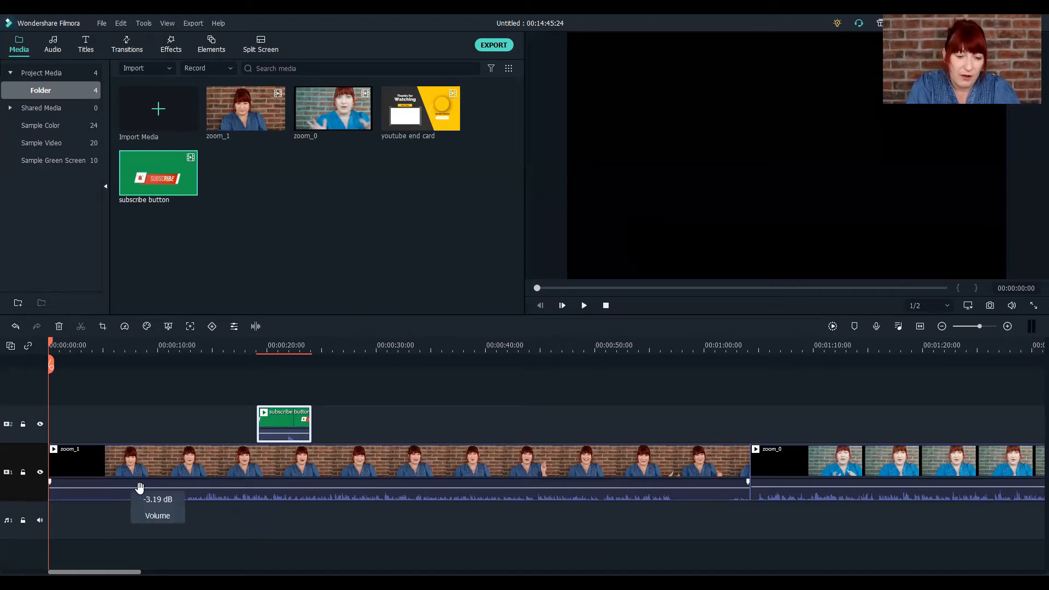
Play the opening of zoom_1, split the clip at 00:00:07:01 and delete the section before the cut.
left_click(582, 307)
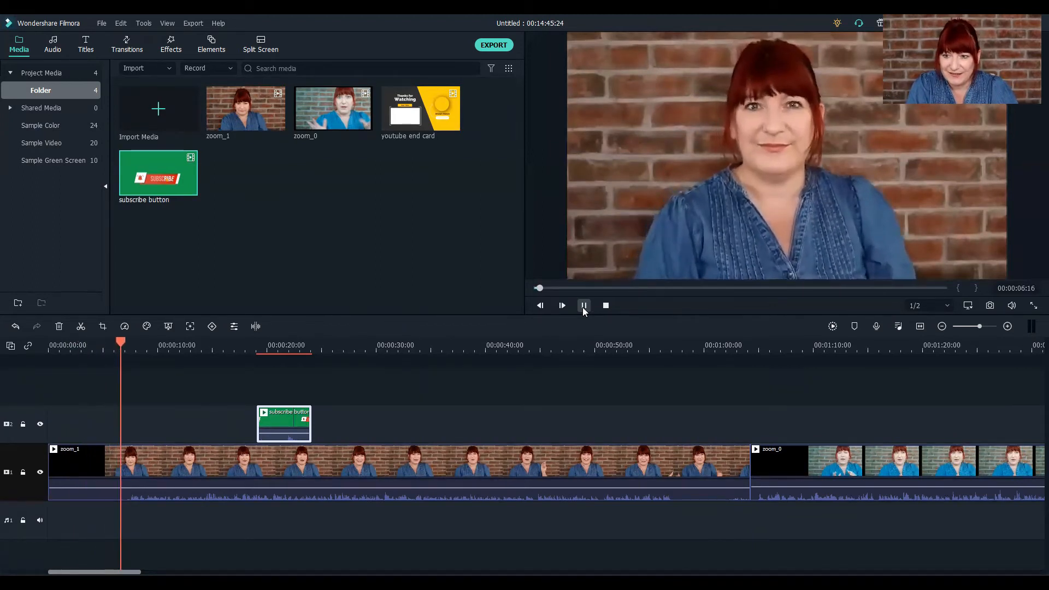
left_click(583, 306)
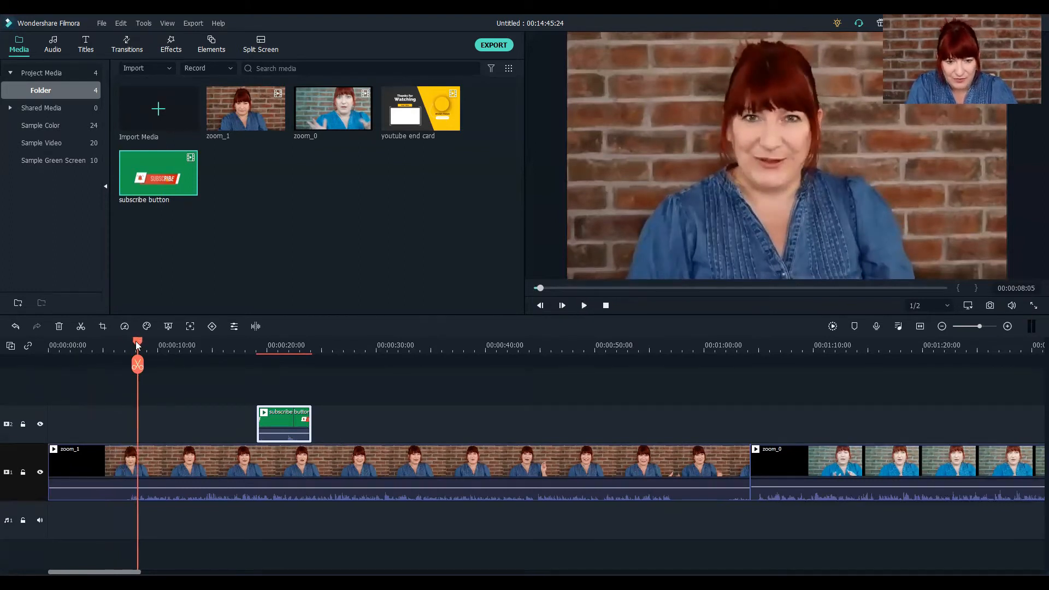
left_click_drag(138, 344, 126, 349)
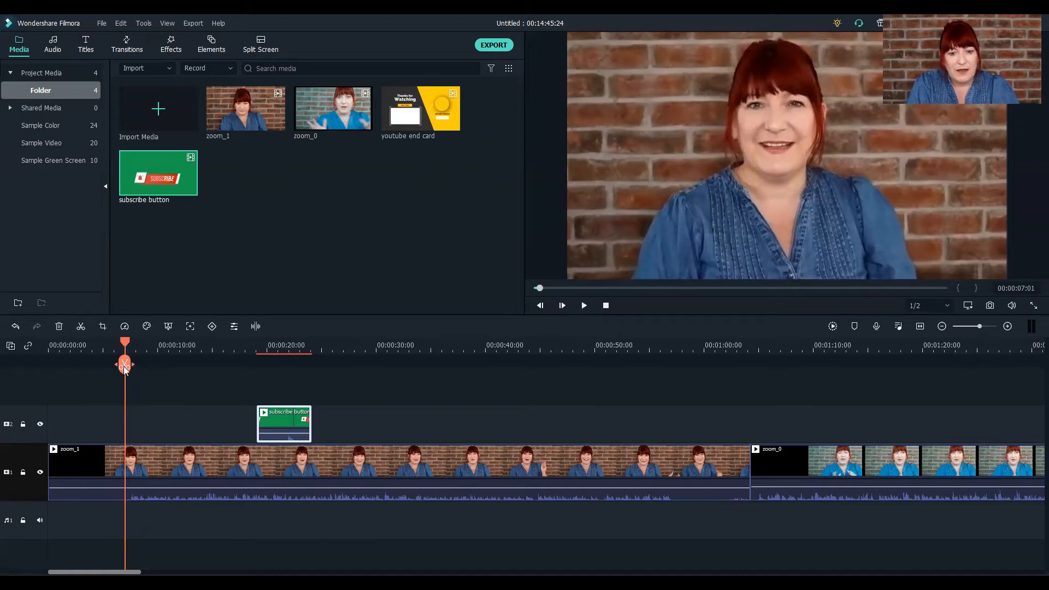
left_click(123, 366)
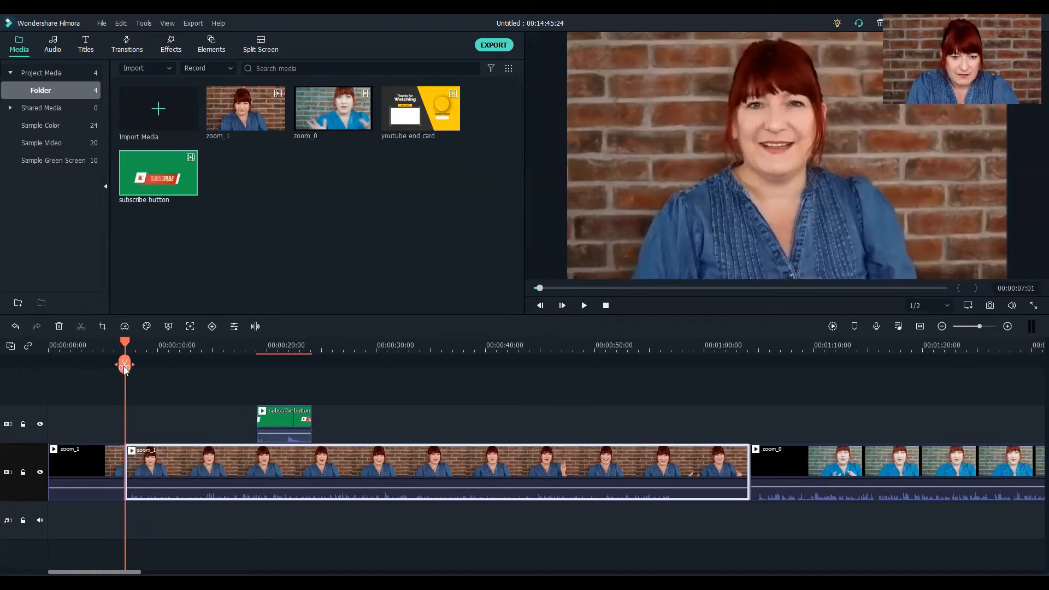
left_click(84, 461)
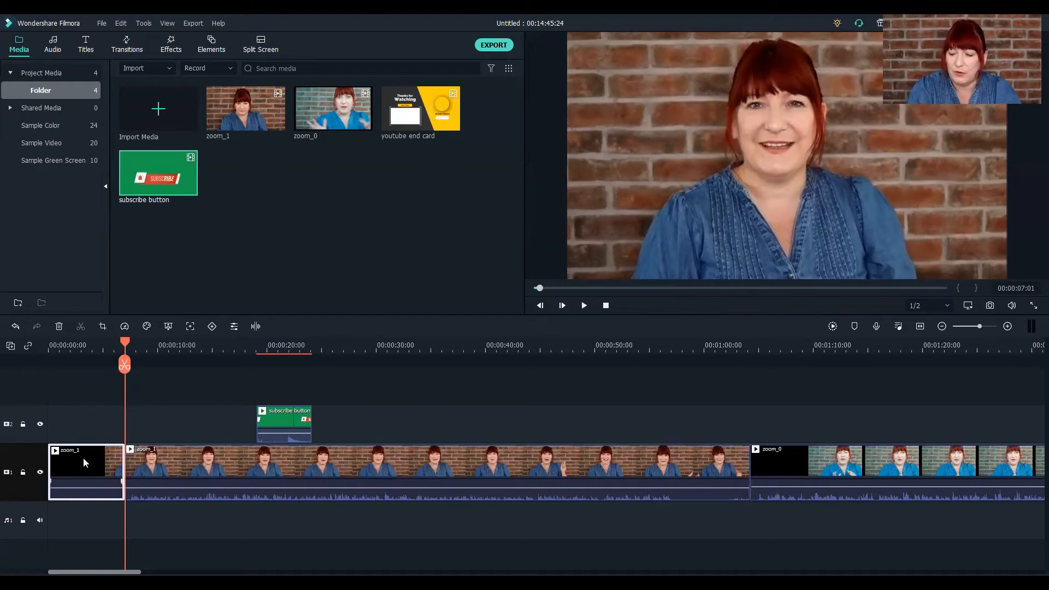
key("Delete")
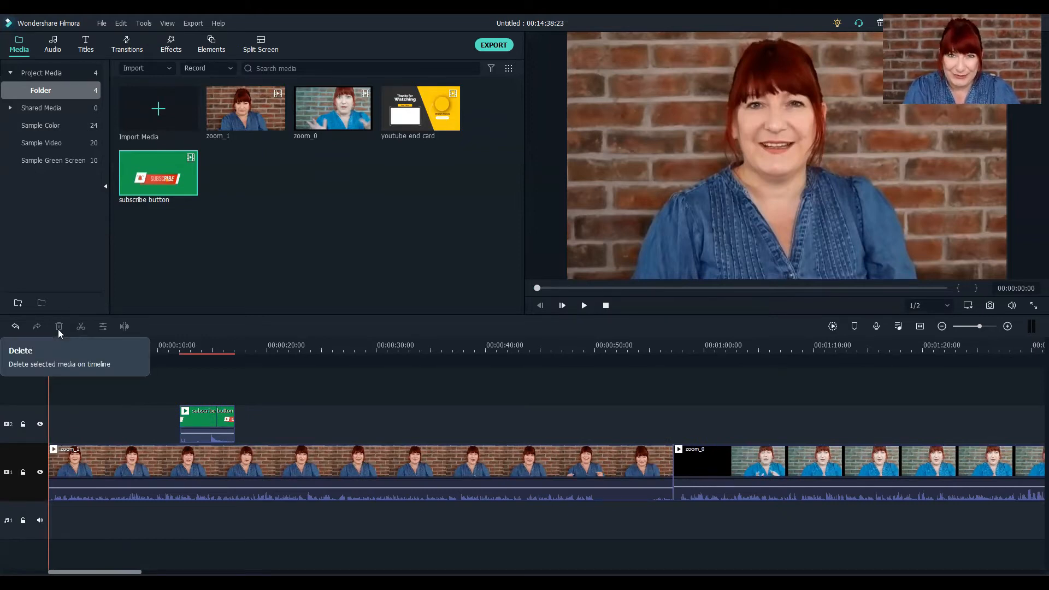
Preview the trimmed start and the end of zoom_1, split it at 00:00:50:19 and delete the section after the cut.
left_click(584, 306)
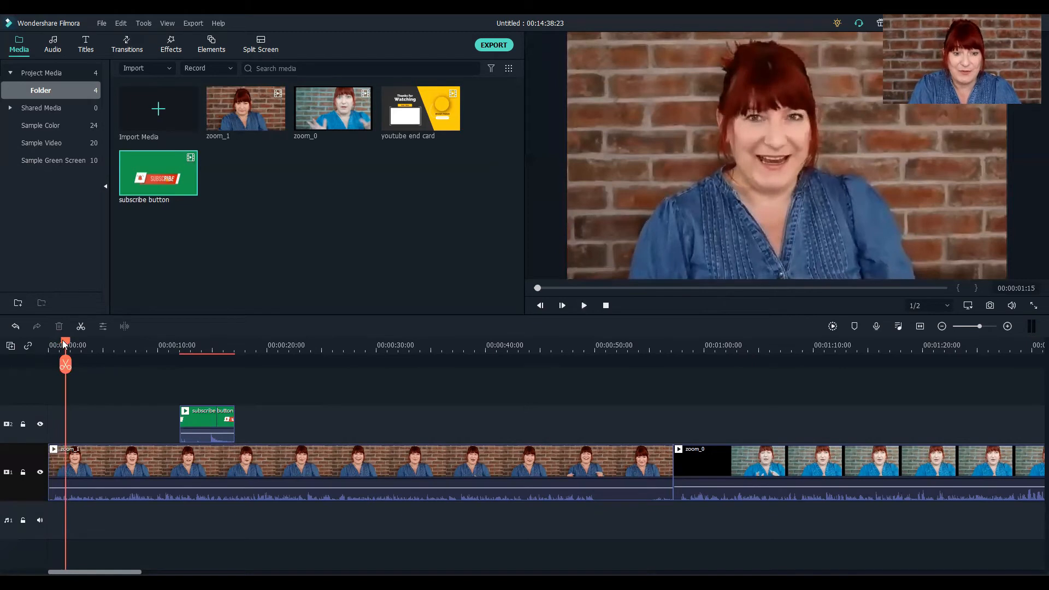
left_click_drag(63, 341, 589, 413)
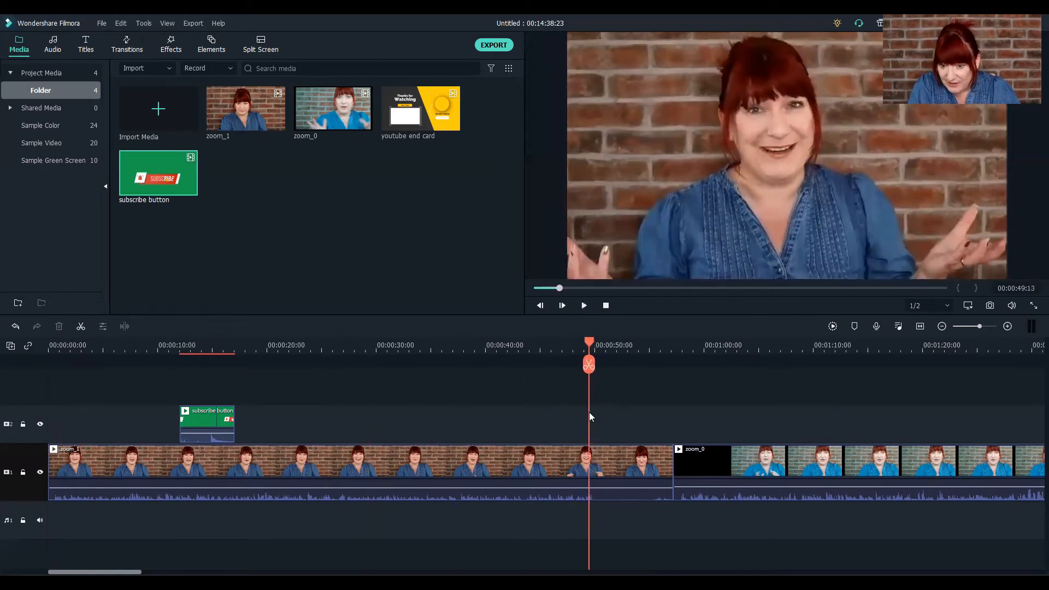
left_click(583, 305)
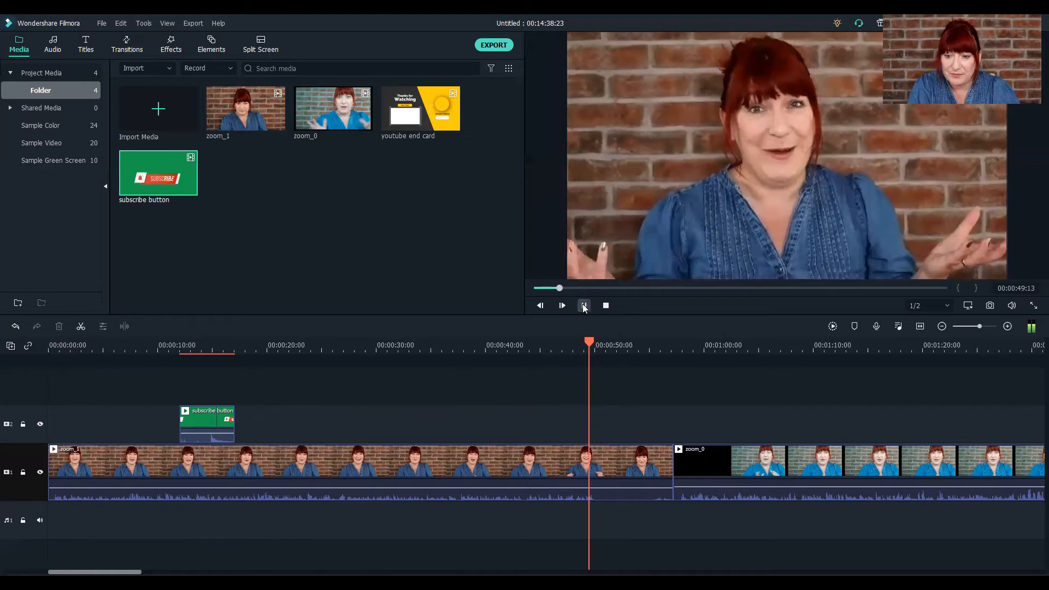
left_click(584, 305)
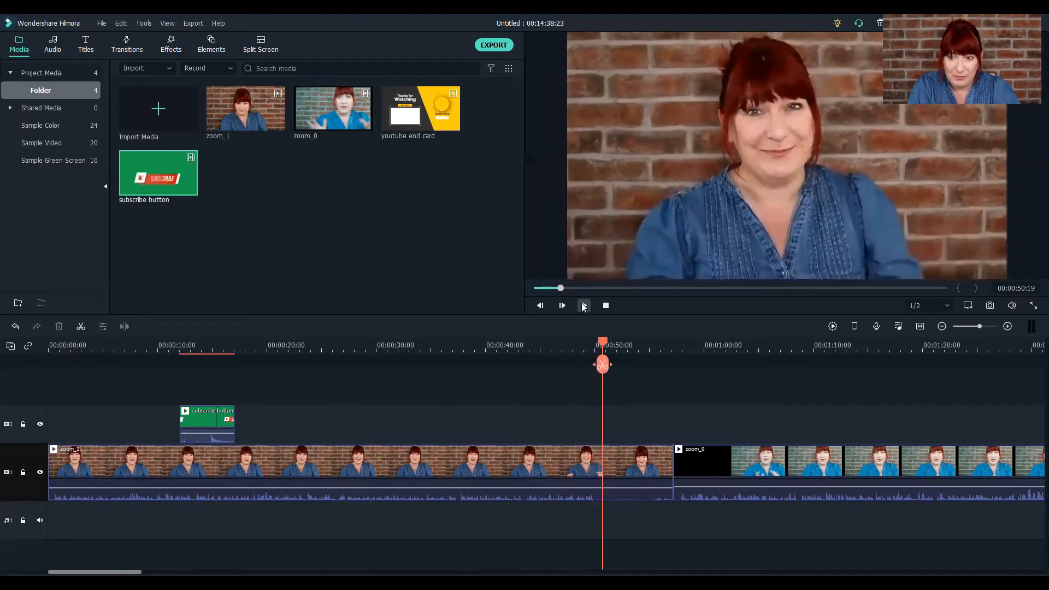
left_click(614, 455)
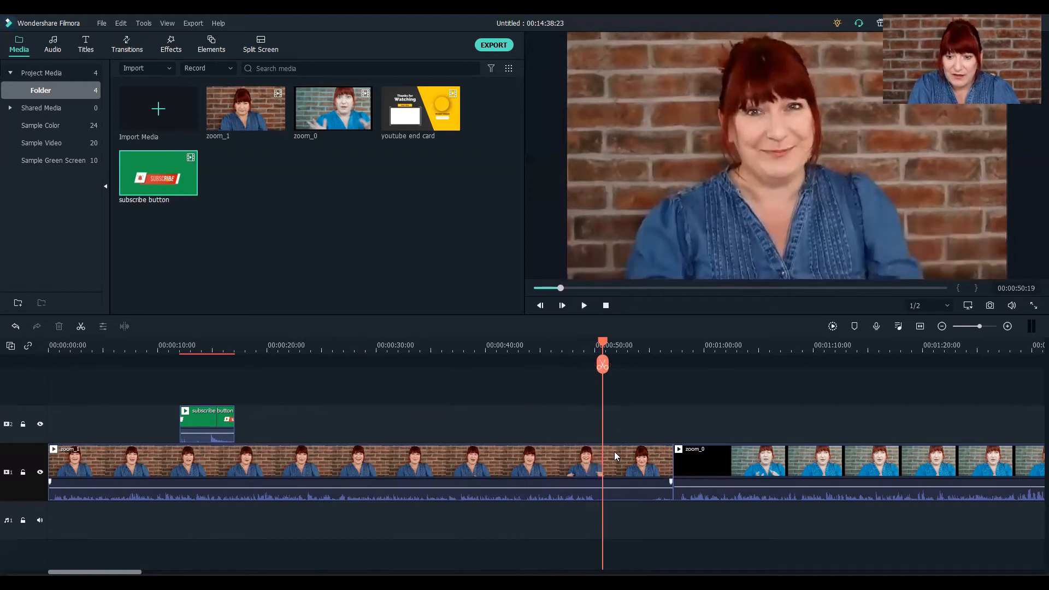
left_click(602, 365)
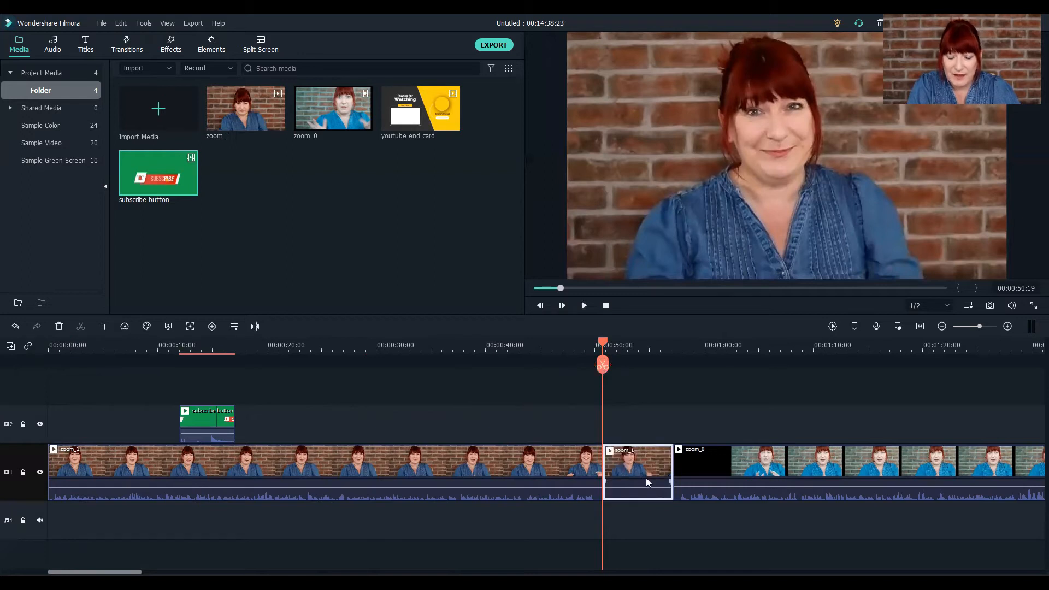
key("Delete")
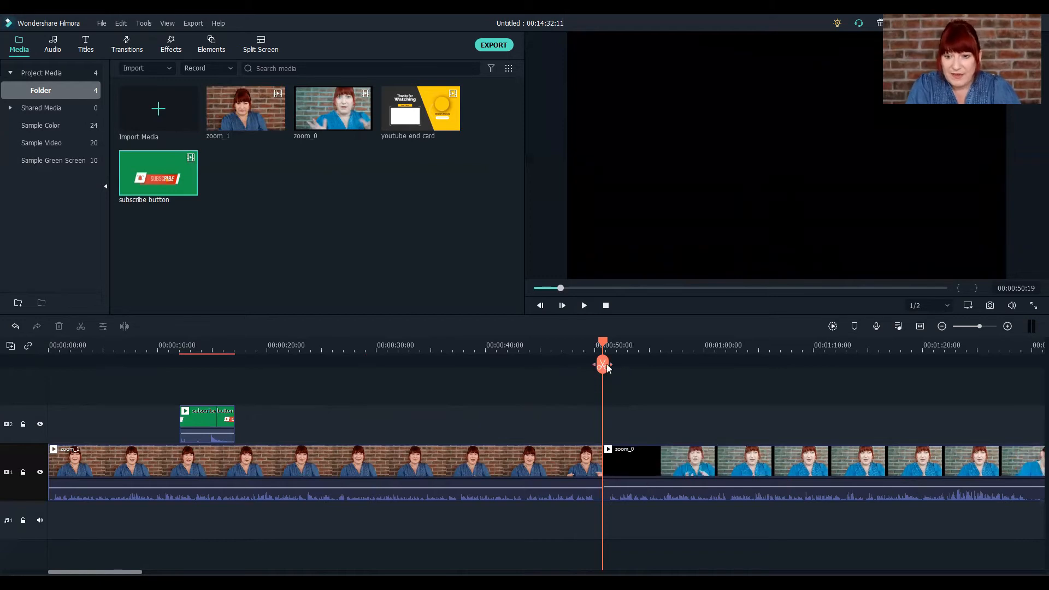
Play the opening of zoom_0 and look along the clip up to where its screen-share section begins.
left_click(582, 305)
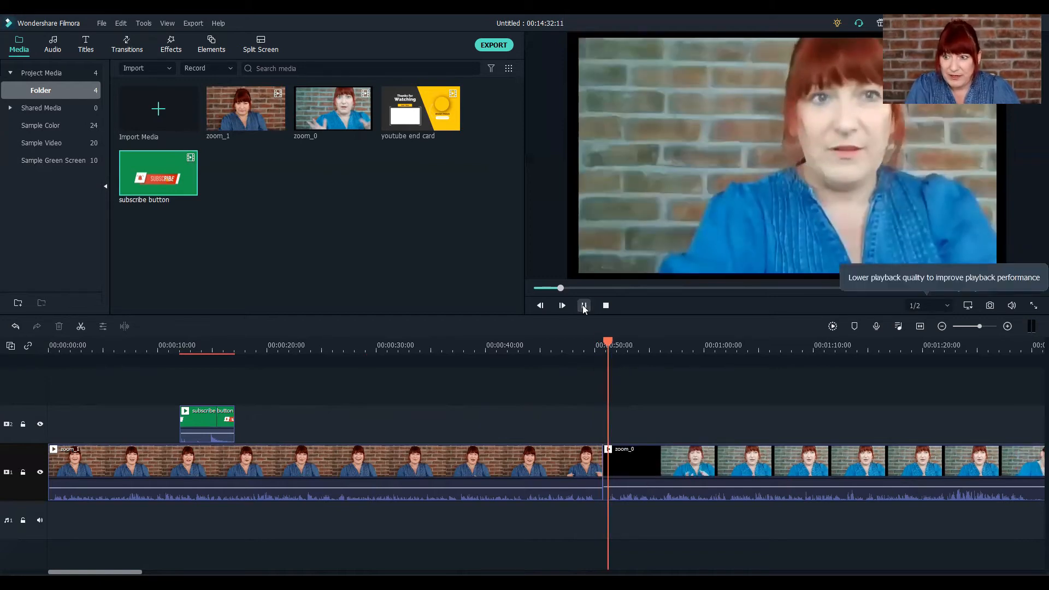
left_click(582, 305)
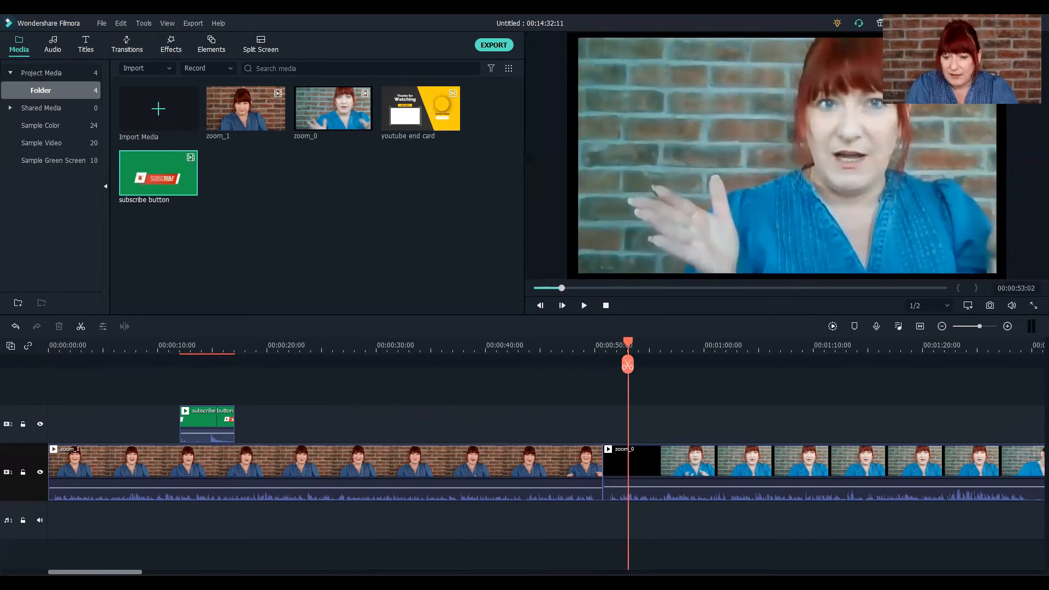
left_click_drag(95, 572, 209, 572)
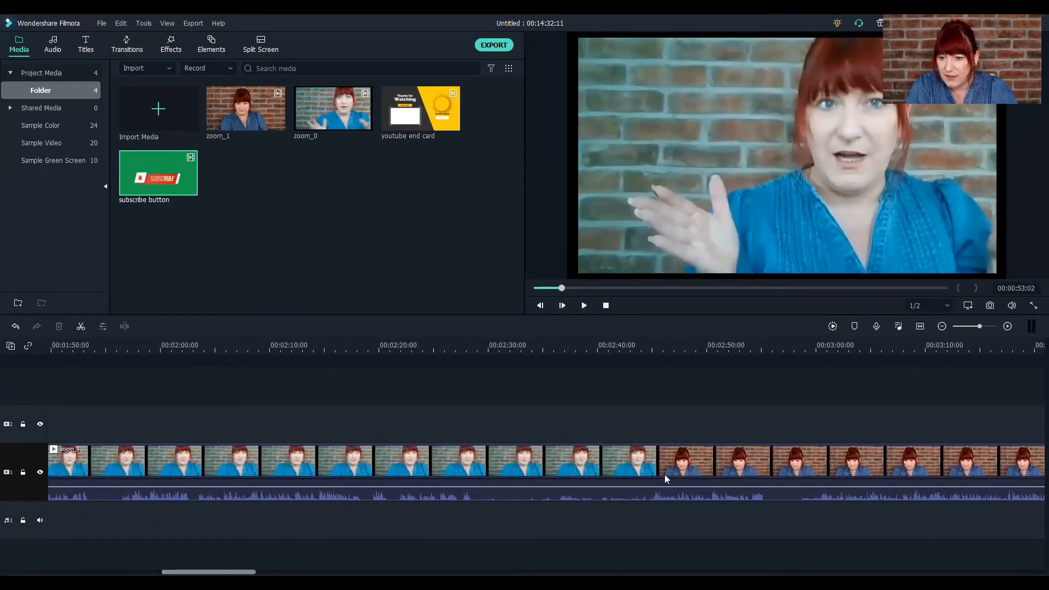
left_click_drag(208, 572, 251, 572)
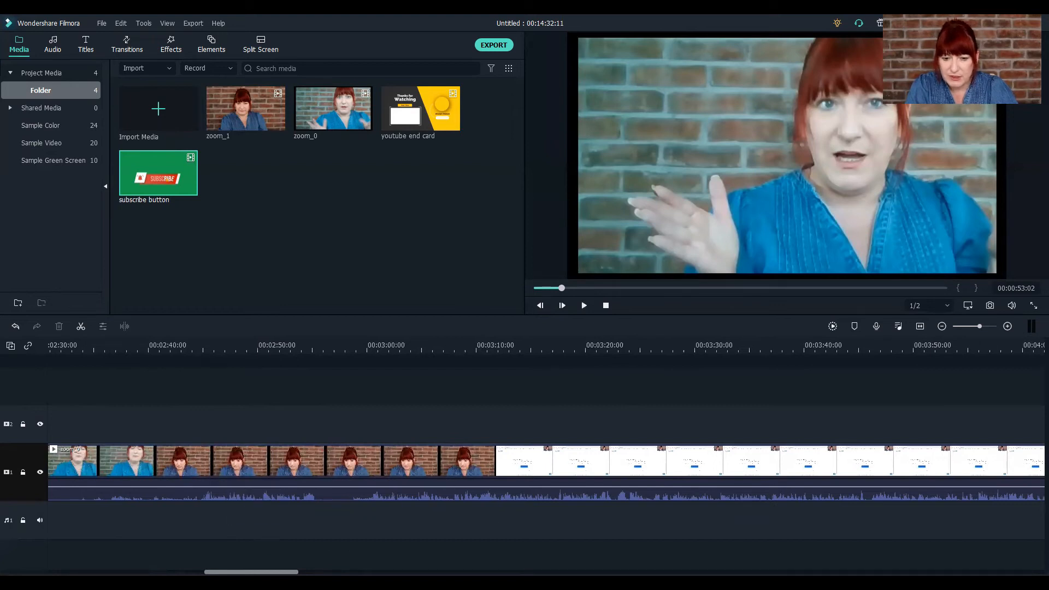
left_click_drag(262, 572, 272, 572)
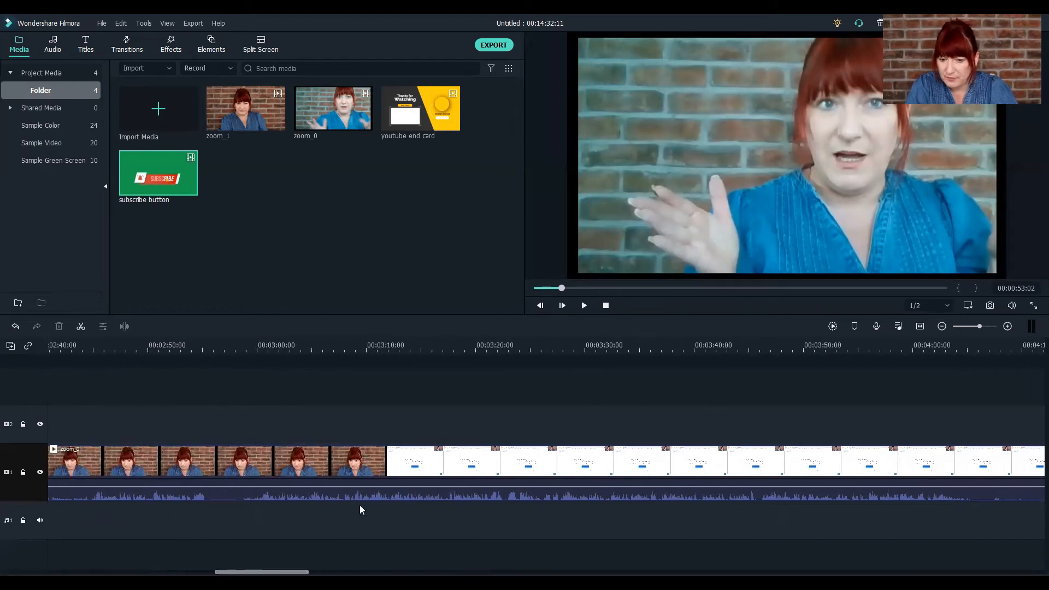
Undo the last deletion on the timeline to restore the removed end section of zoom_1.
left_click(362, 458)
key("ctrl+z")
Play zoom_0 to find its cut point, split it at 00:02:33:08 and delete the section after the cut.
left_click(584, 305)
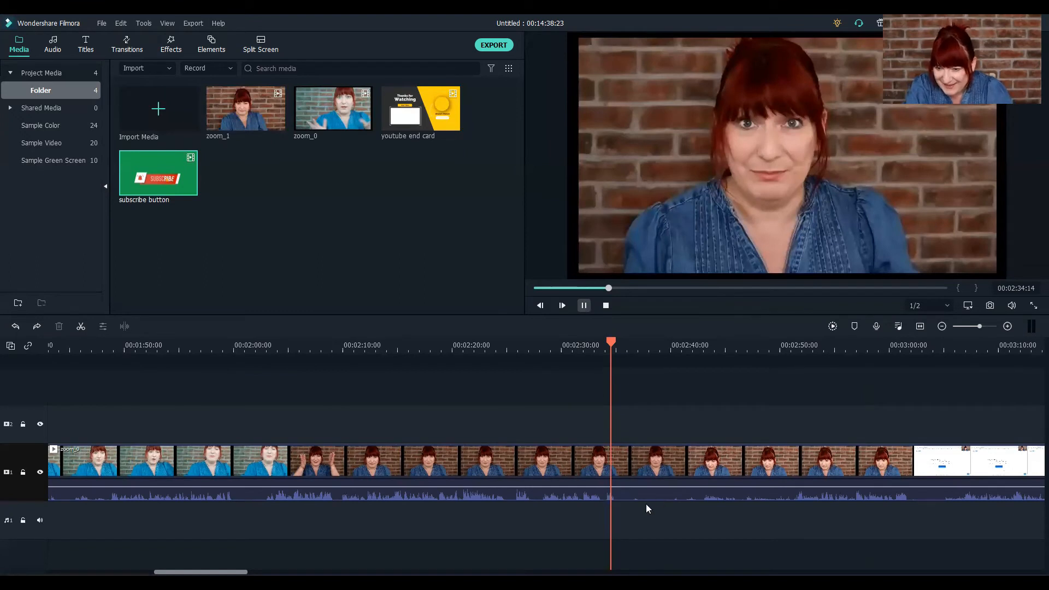
left_click(612, 343)
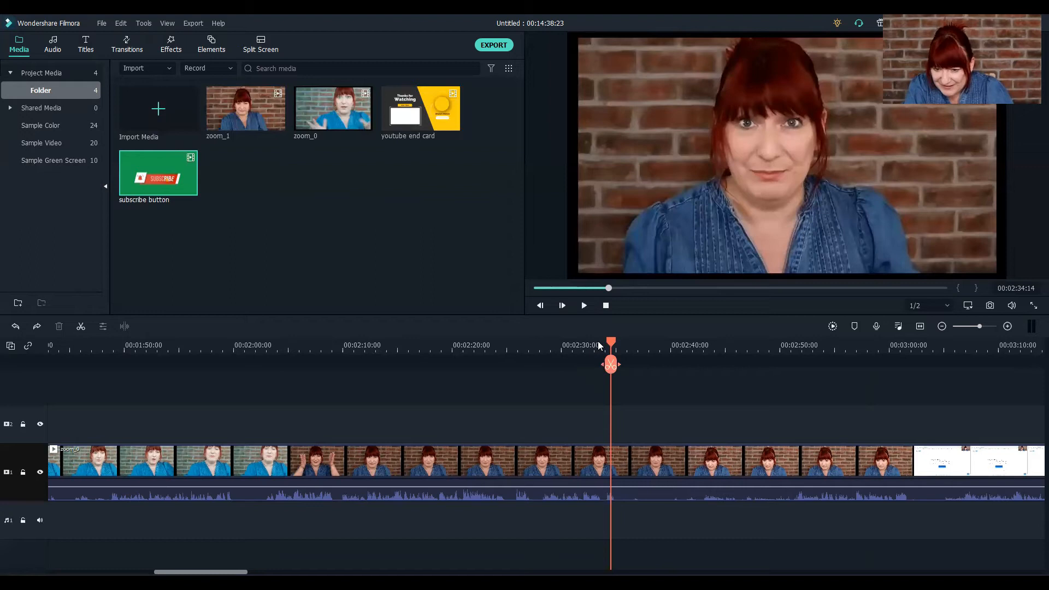
left_click(598, 342)
left_click(582, 306)
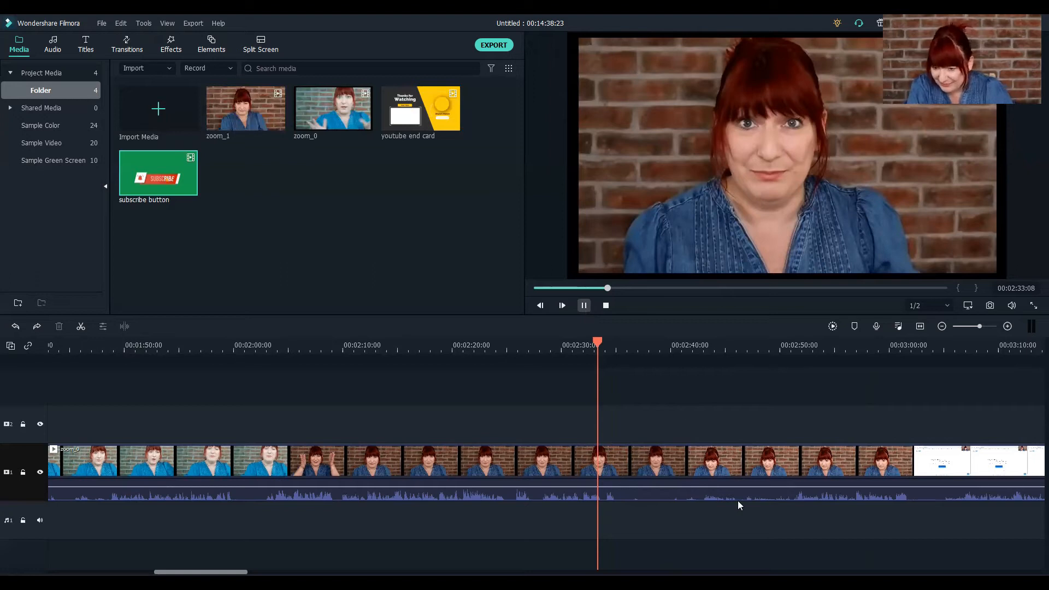
key("space")
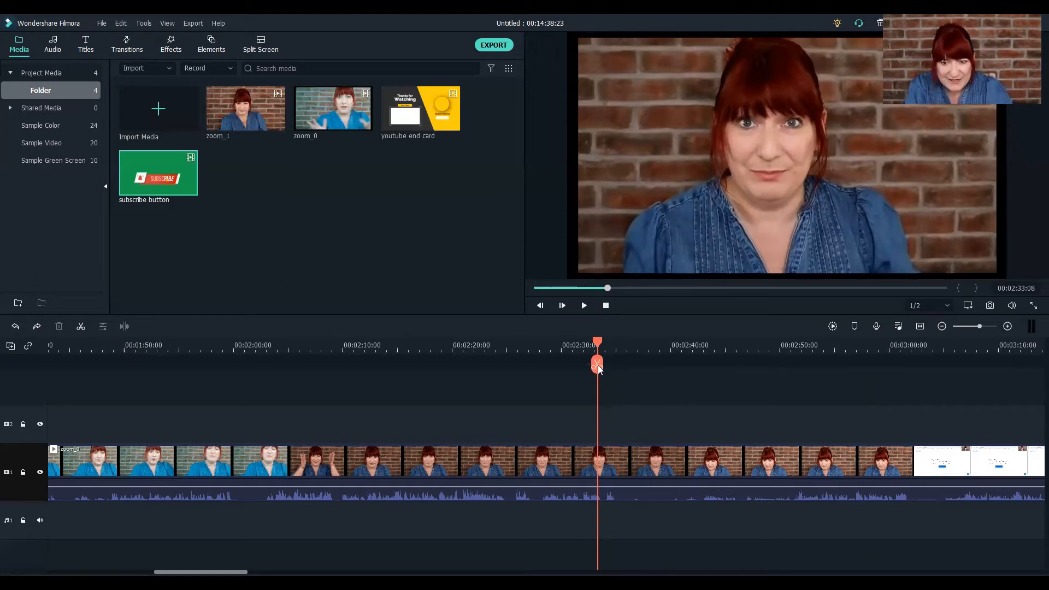
left_click(598, 365)
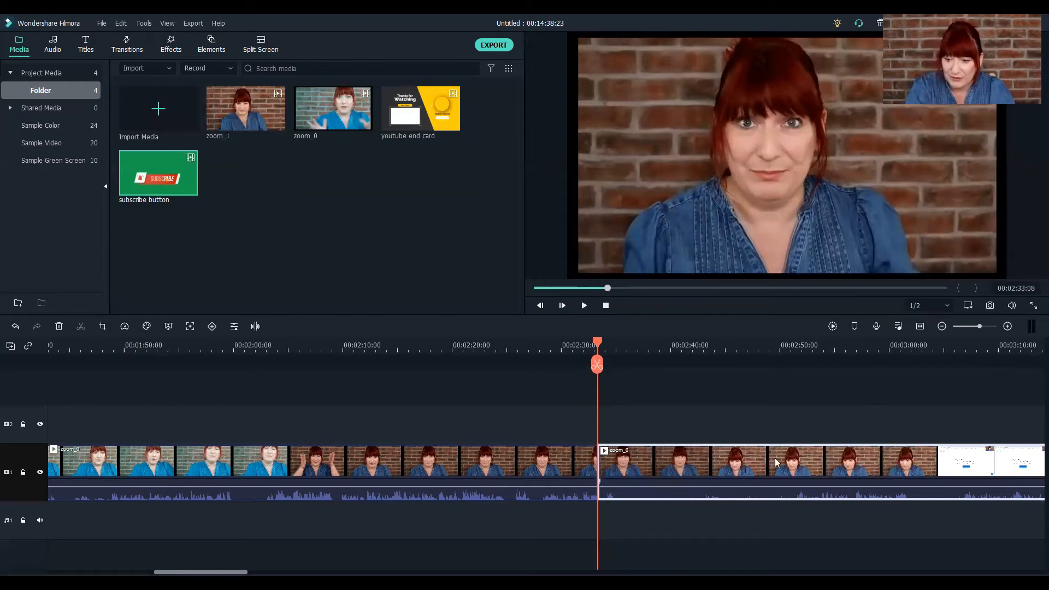
key("Delete")
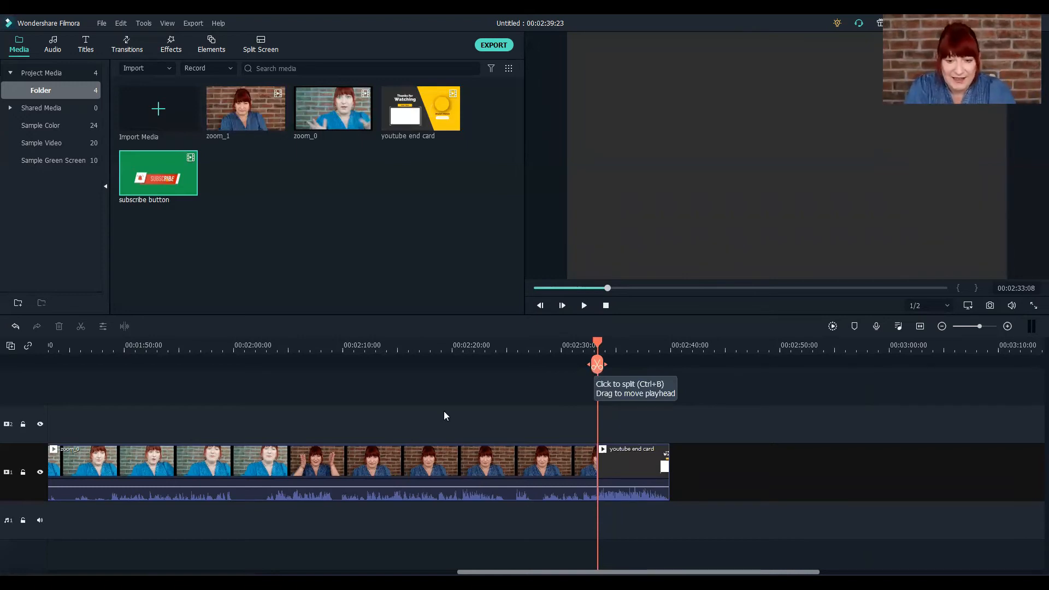
Play the video from the beginning, move the subscribe button clip to 00:00:32:20 on the second video track and preview its new placement.
left_click_drag(598, 342, 13, 393)
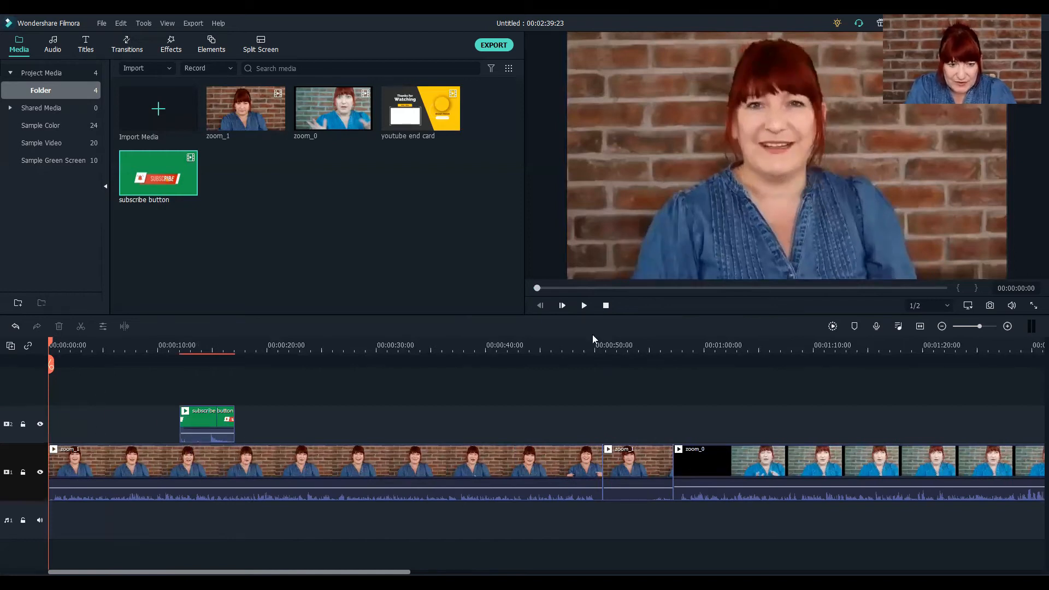
left_click(584, 307)
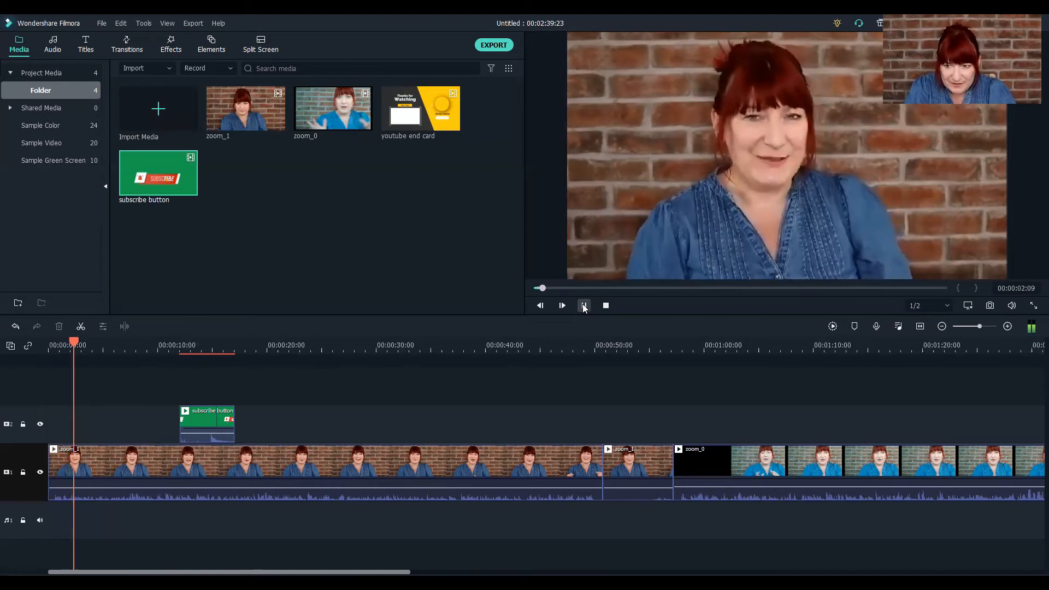
left_click(584, 307)
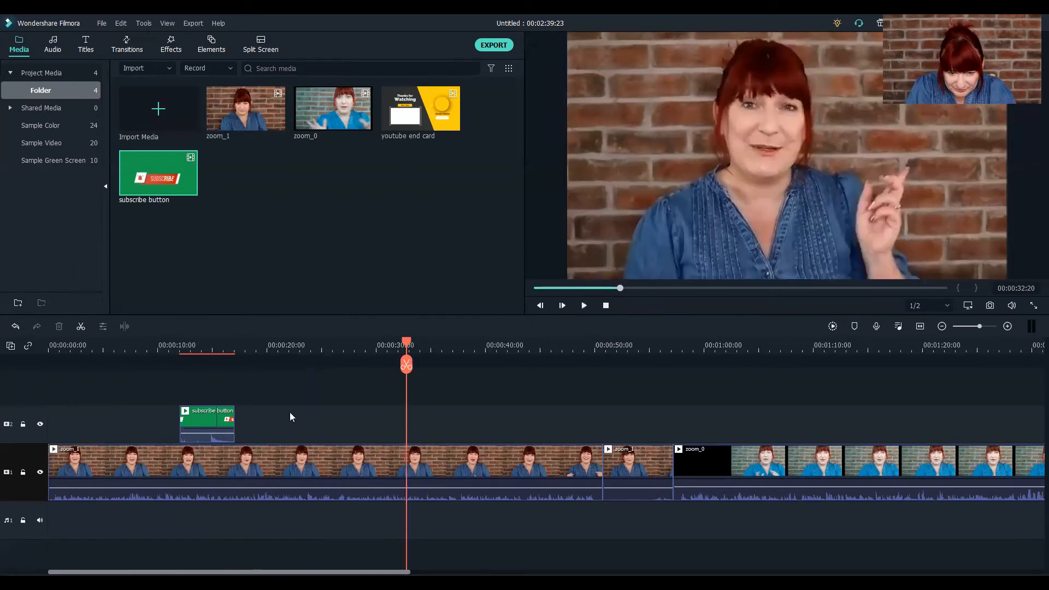
left_click_drag(201, 423, 422, 429)
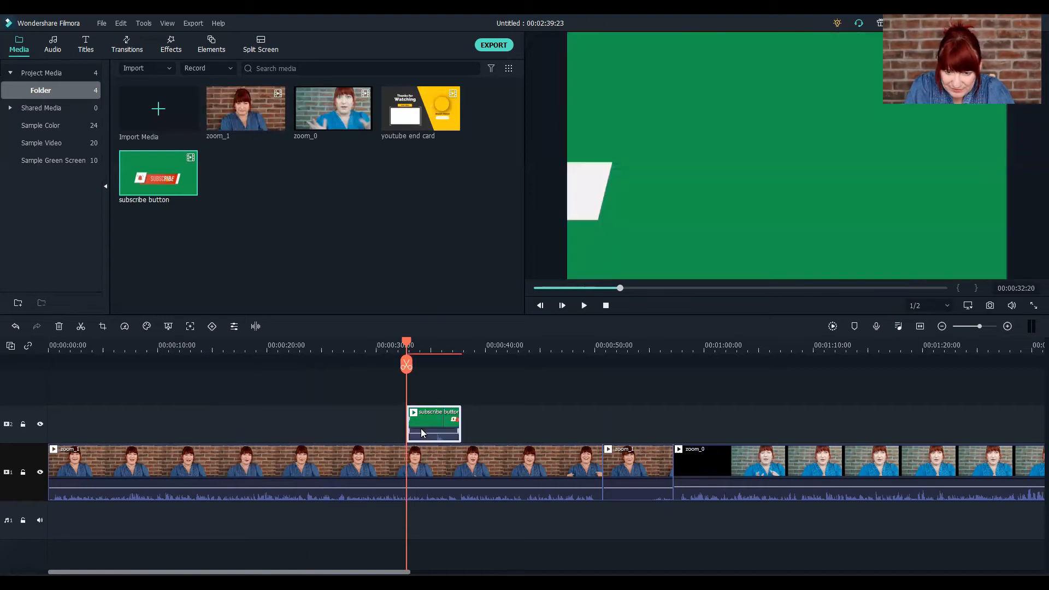
left_click_drag(406, 342, 394, 342)
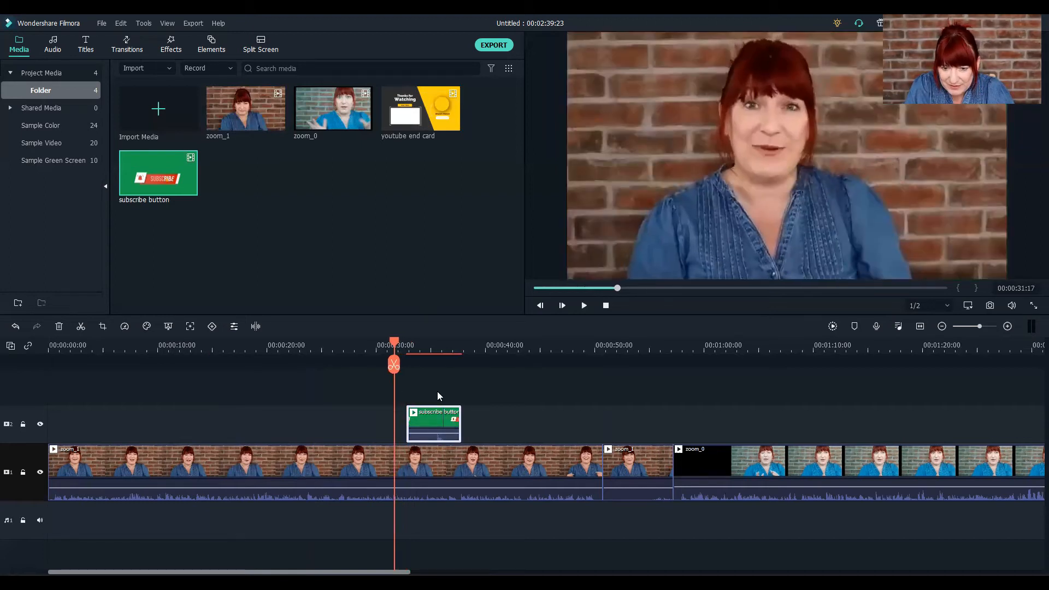
left_click(578, 310)
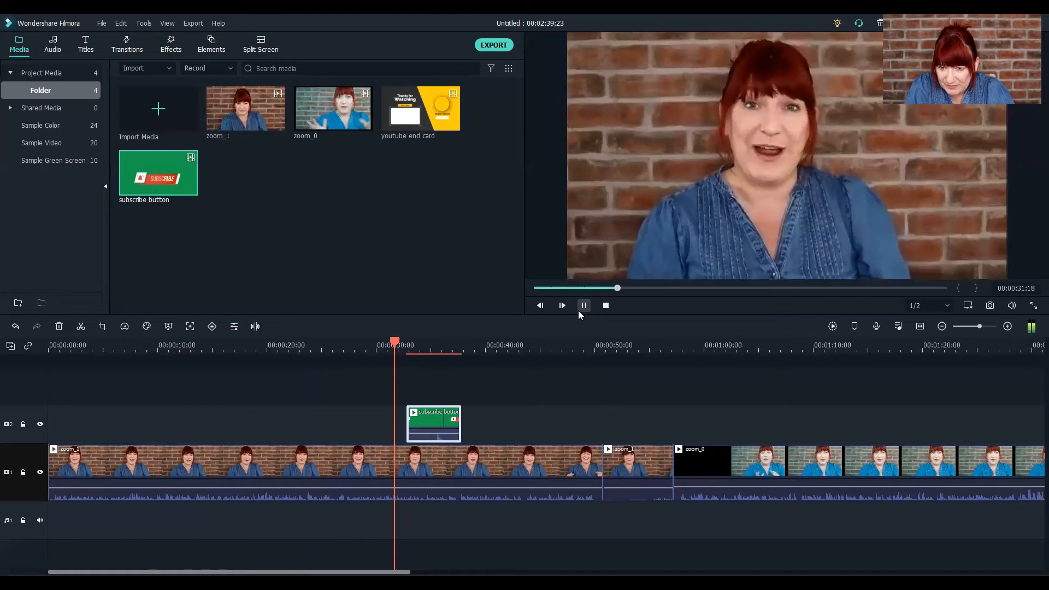
Add a custom animation to the subscribe button clip, scaling it to about 30.64% at X 263.9, Y 146.1 in the picture's upper-right corner.
right_click(445, 415)
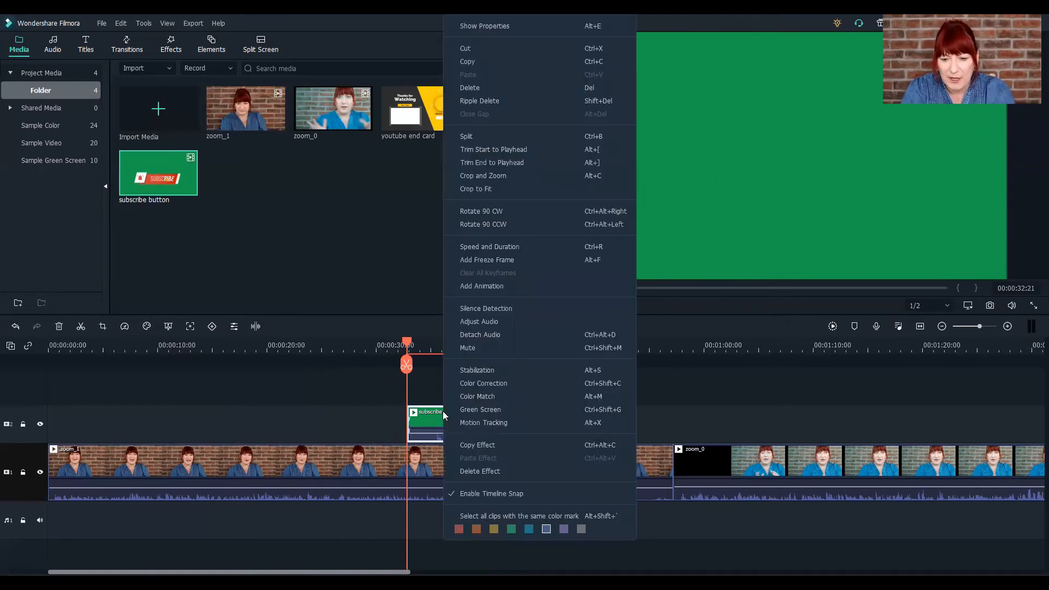
left_click(470, 291)
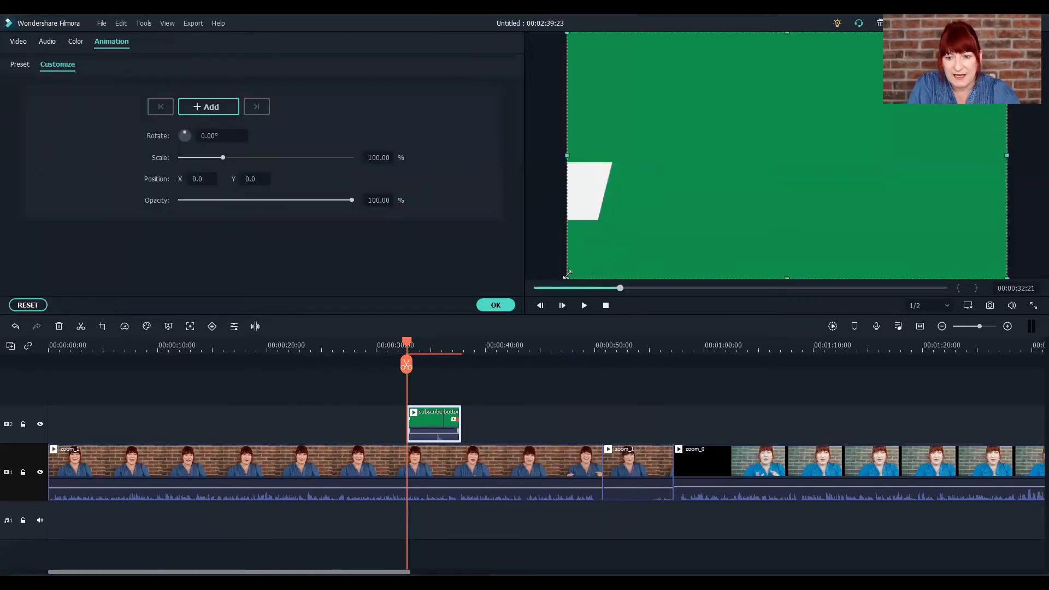
left_click_drag(568, 278, 889, 97)
left_click_drag(934, 71, 925, 78)
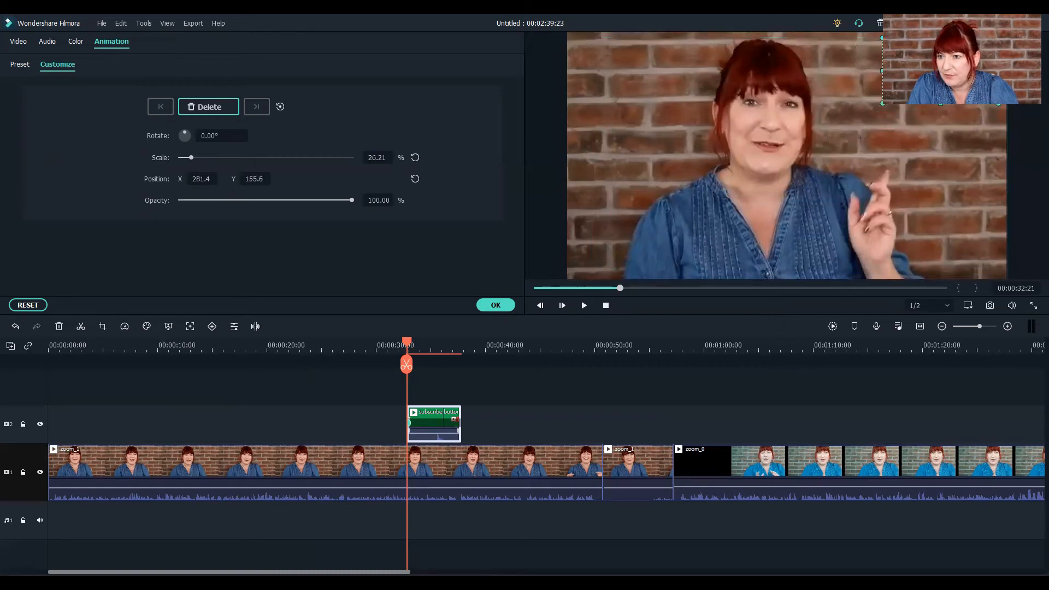
left_click_drag(881, 104, 878, 108)
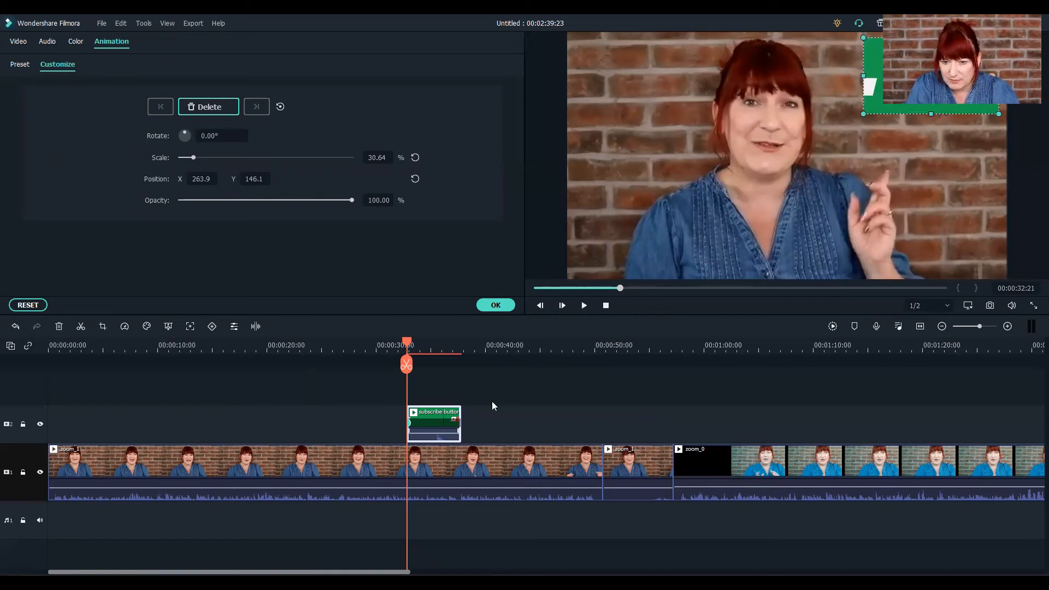
Key out the green background of the subscribe button clip with Green Screen and play back the overlay.
right_click(440, 421)
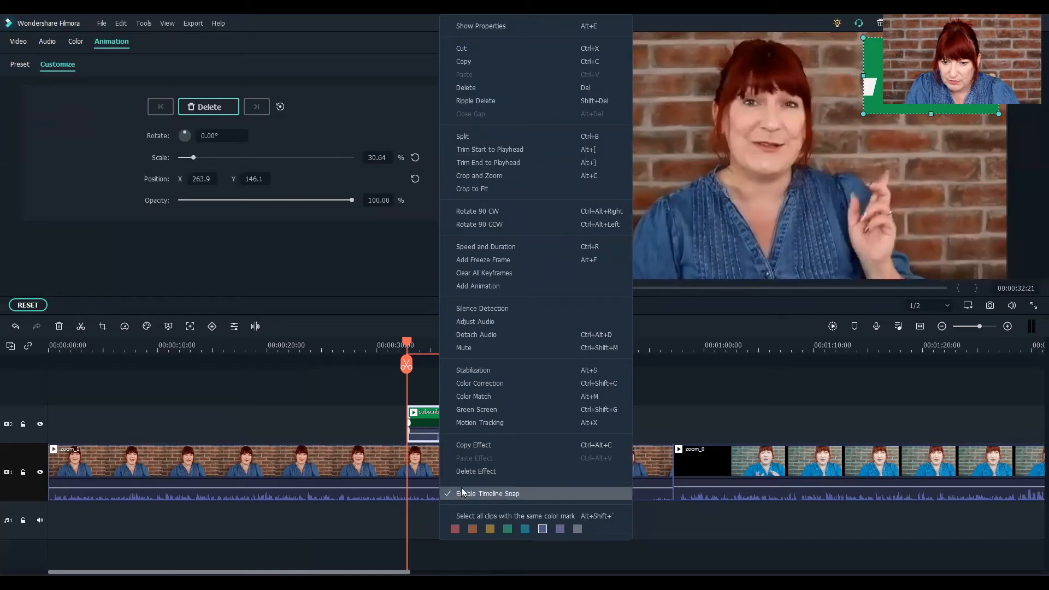
left_click(461, 410)
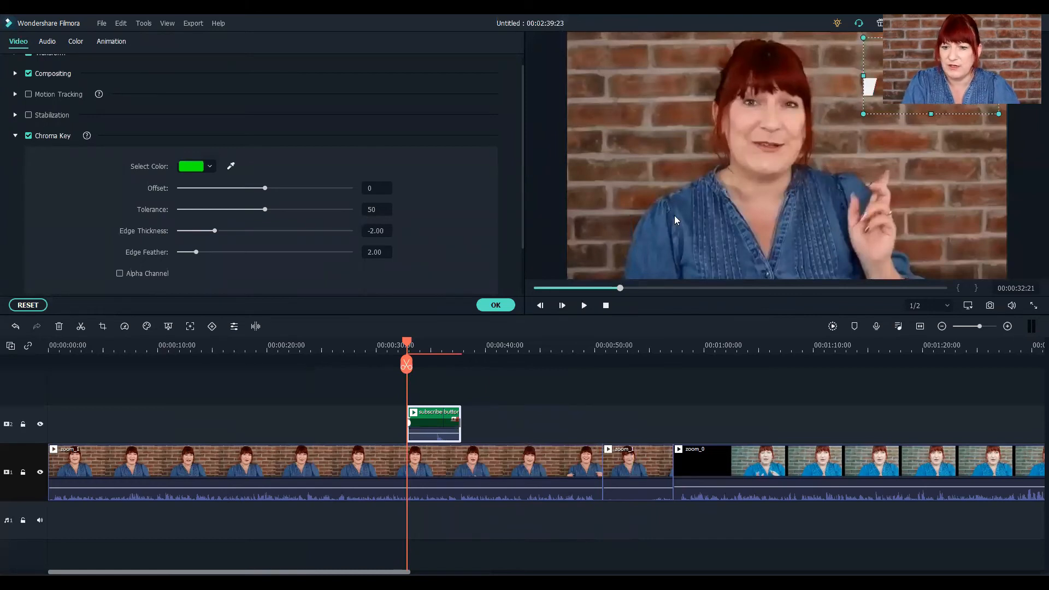
left_click_drag(407, 345, 397, 344)
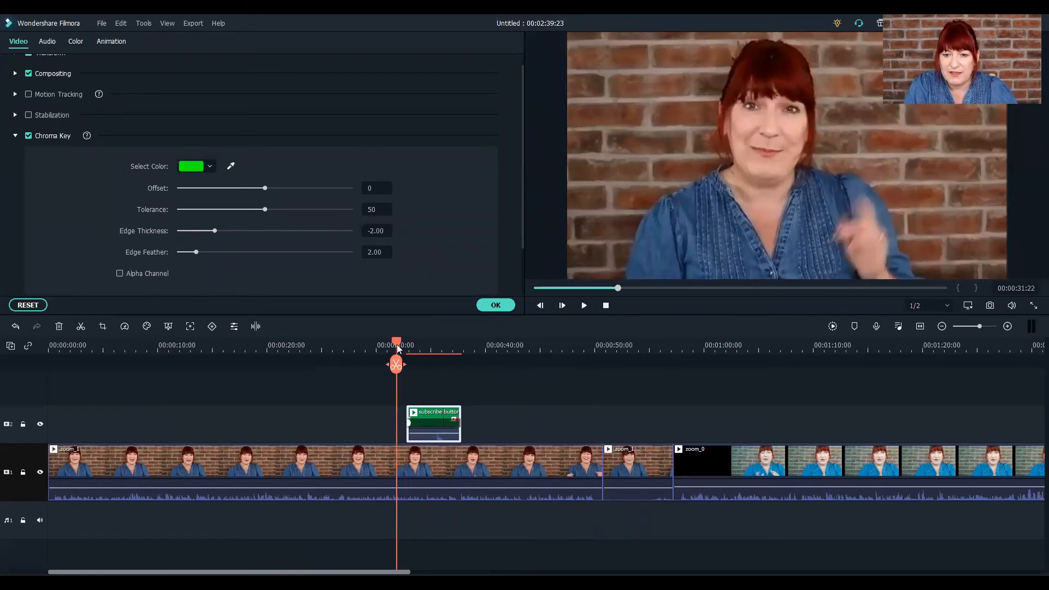
left_click(584, 306)
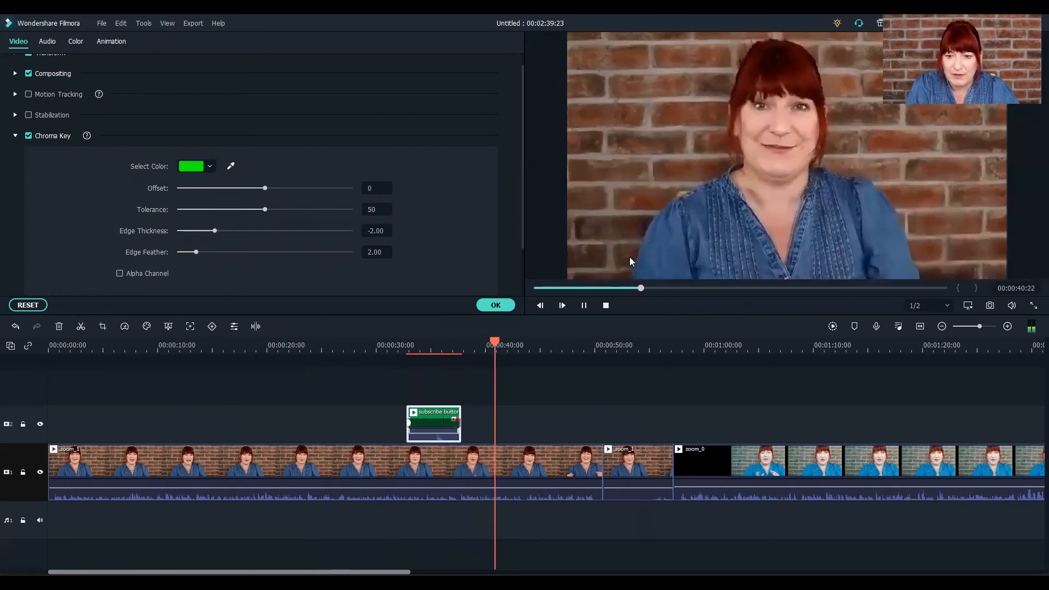
left_click(584, 304)
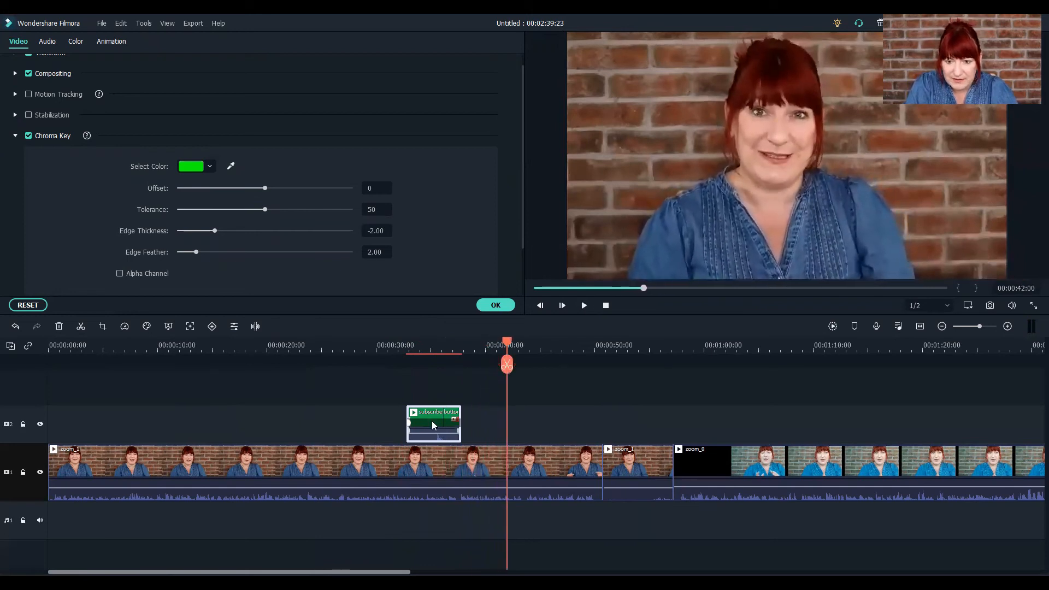
Enlarge the subscribe button overlay, shift it slightly down and to the right in the picture, and play back the result.
left_click_drag(507, 342, 381, 346)
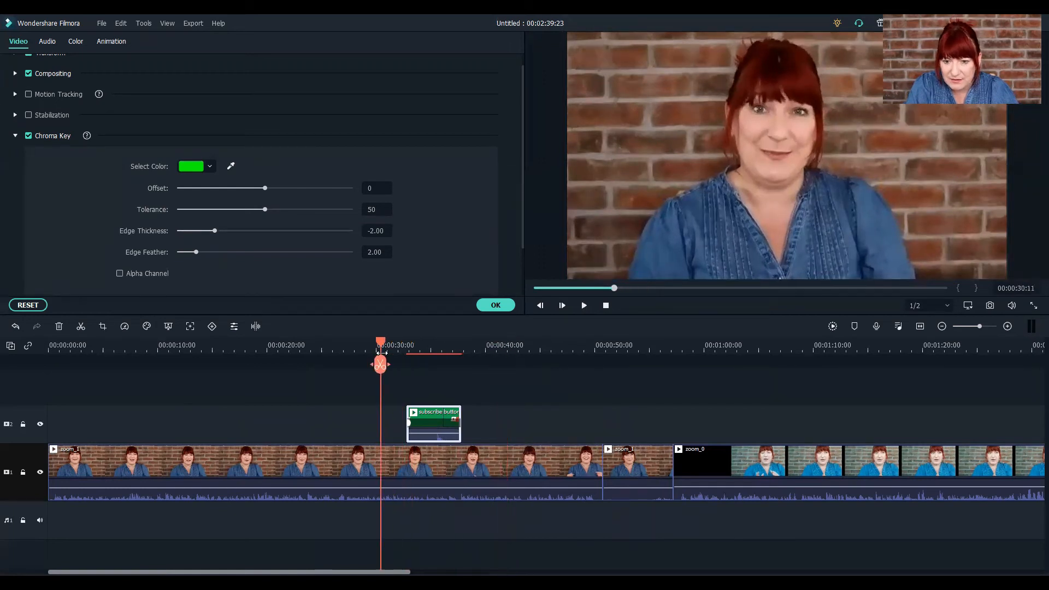
right_click(440, 419)
left_click(428, 420)
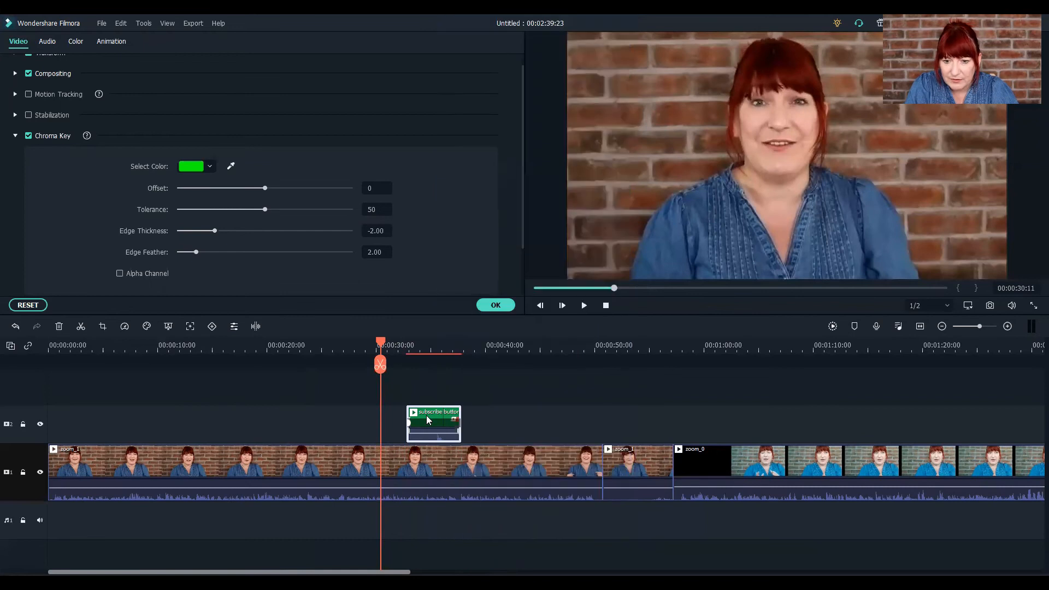
double_click(428, 420)
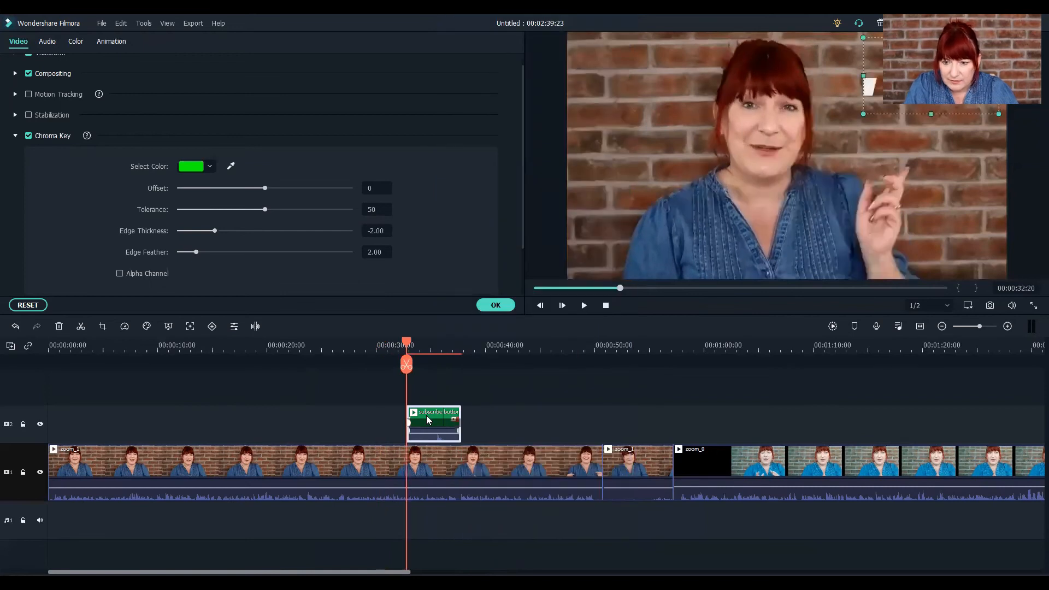
left_click_drag(863, 113, 835, 141)
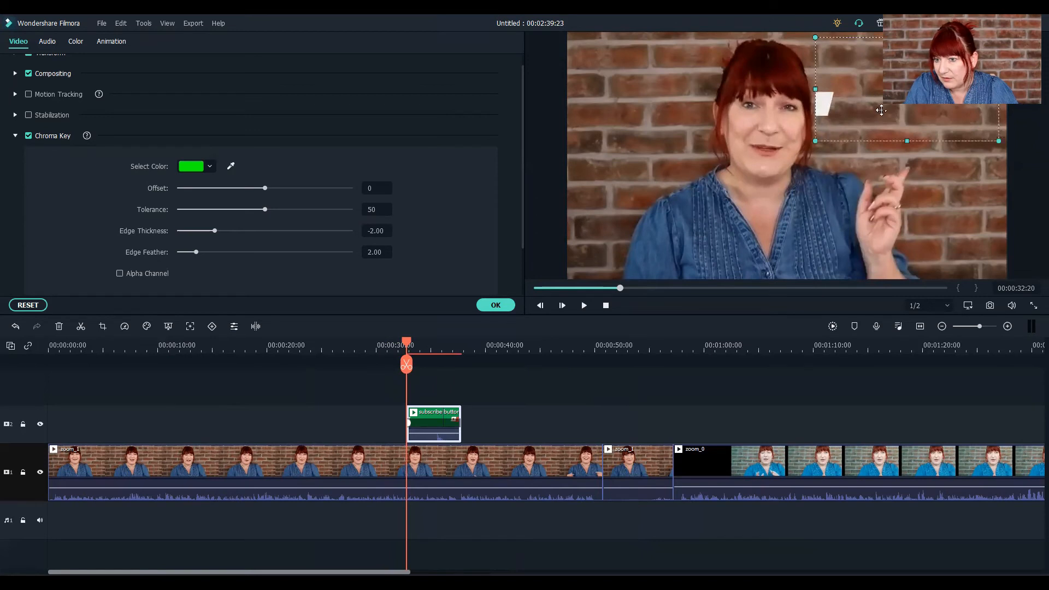
left_click_drag(880, 110, 898, 120)
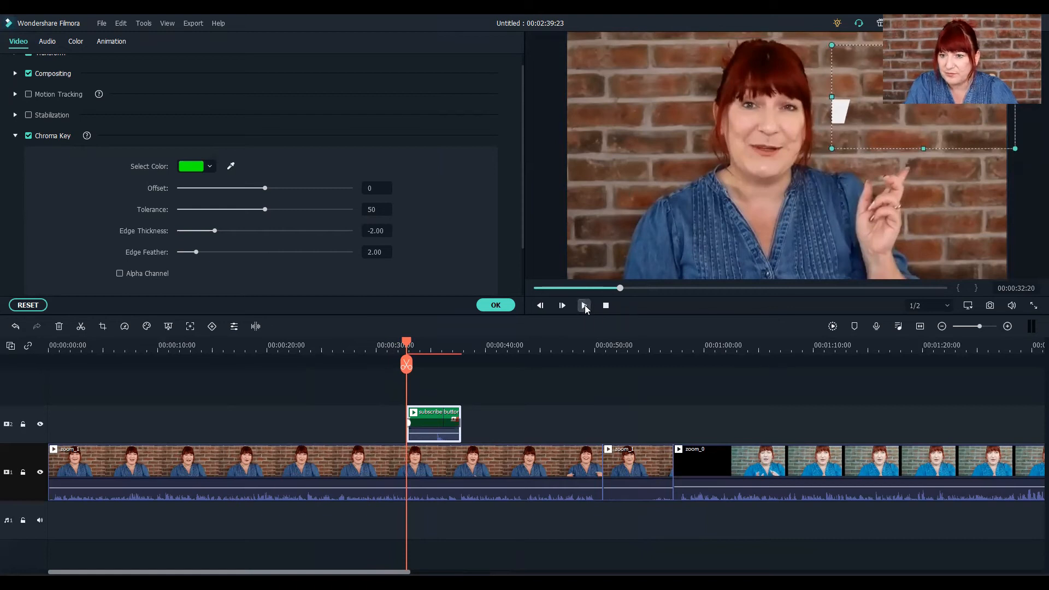
left_click(584, 304)
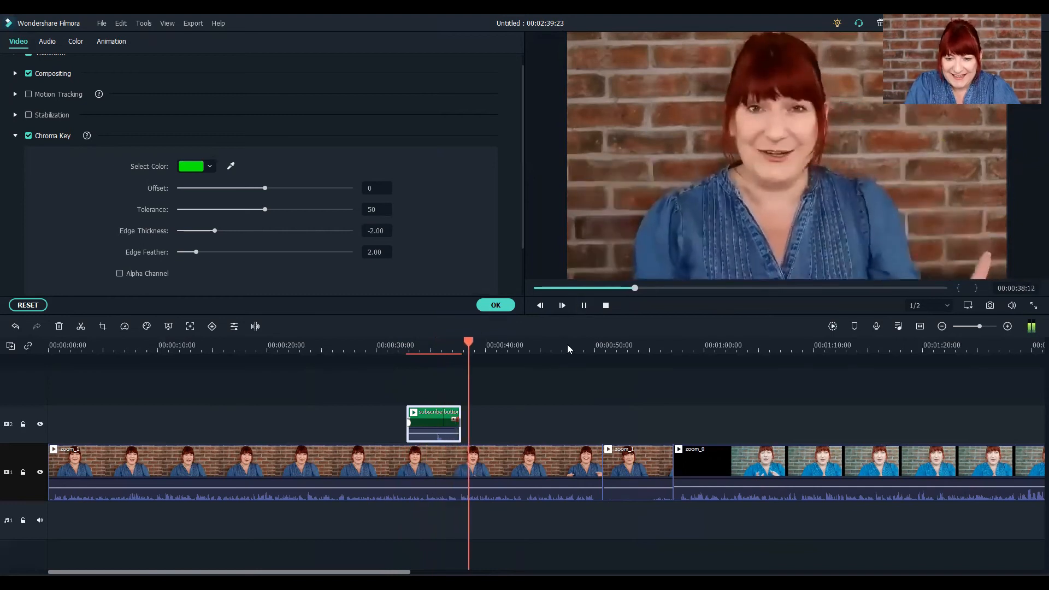
left_click(582, 306)
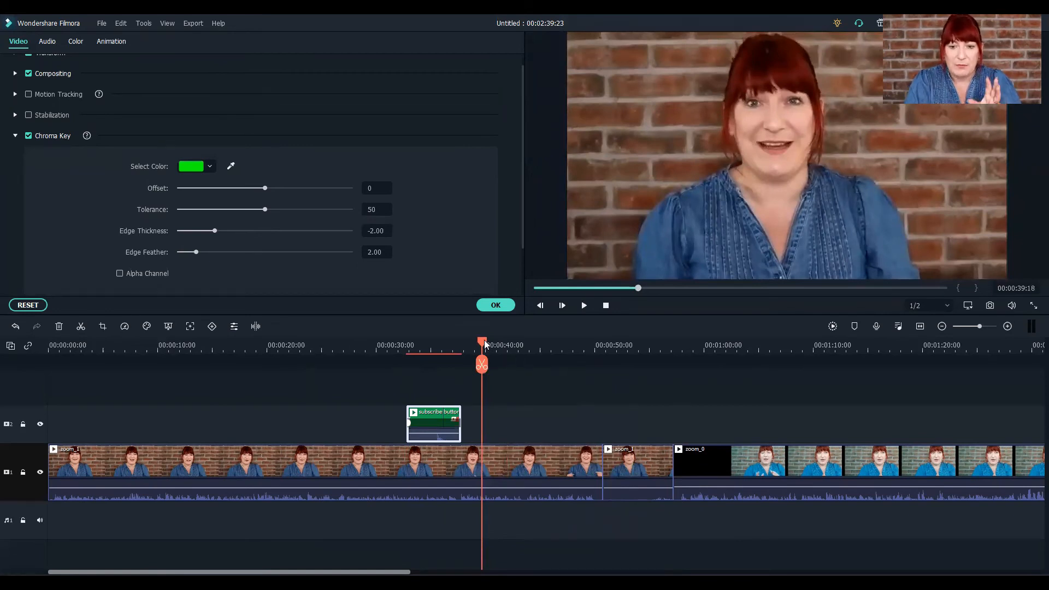
Move the playhead to 00:00:46:23 and select the first zoom_1 clip on the timeline.
left_click_drag(485, 344, 560, 352)
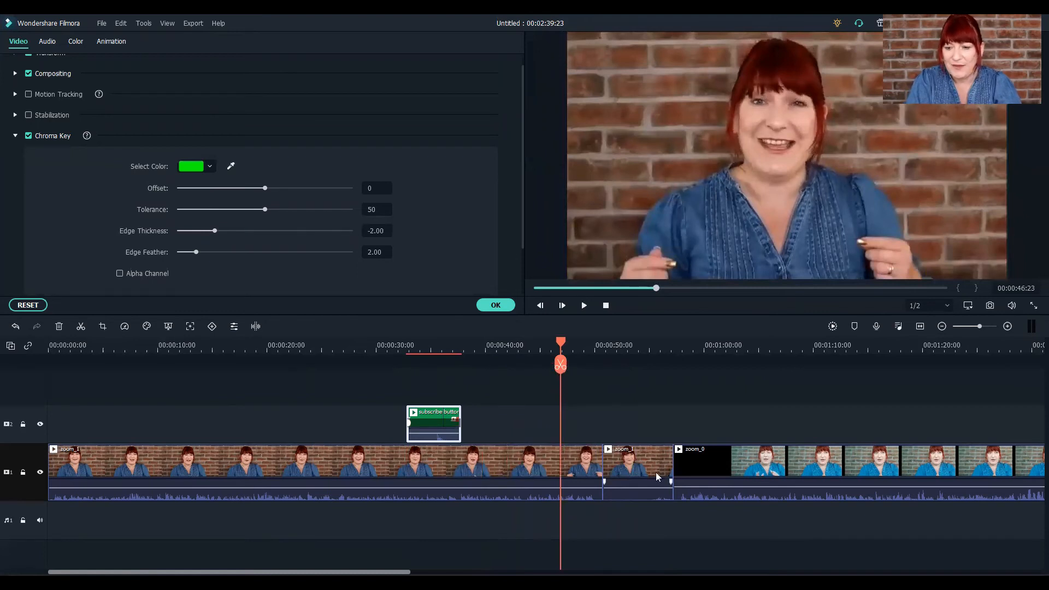
left_click(110, 459)
mouse_move(50, 467)
left_mouse_down()
mouse_move(68, 468)
mouse_move(47, 466)
left_mouse_up()
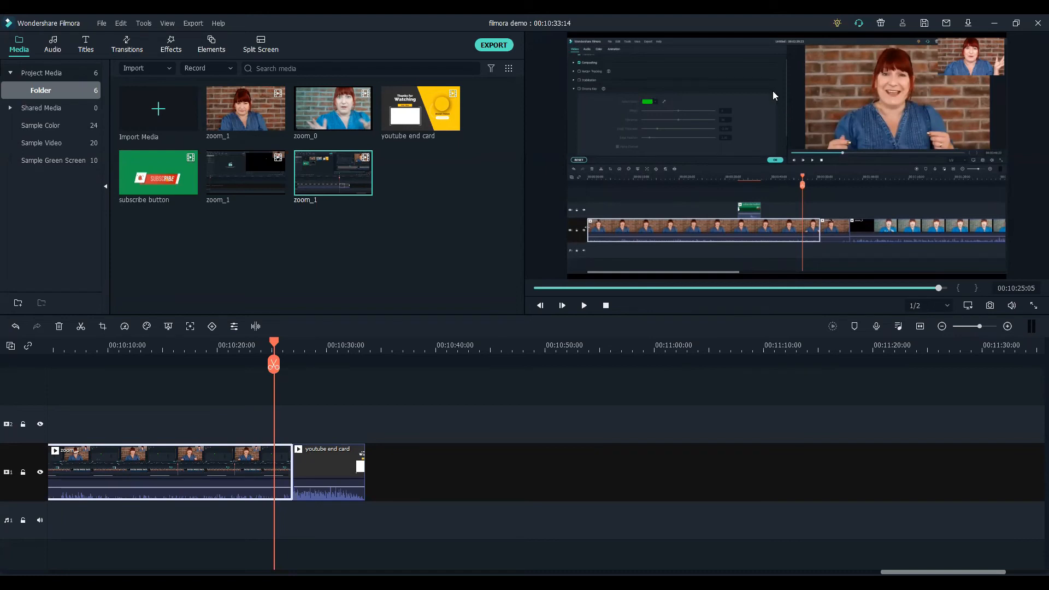
left_click(102, 24)
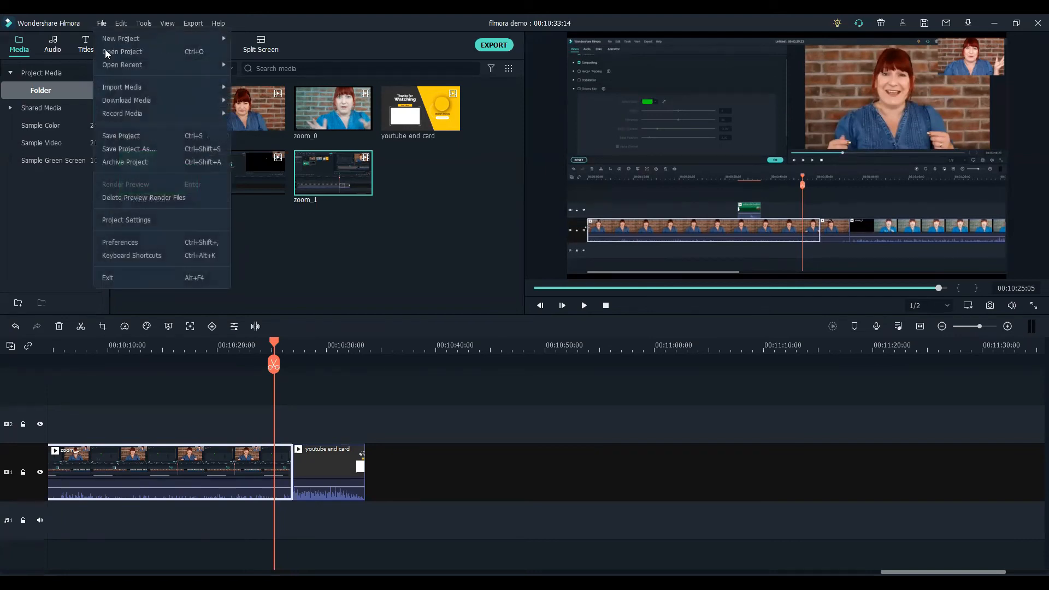
left_click(134, 148)
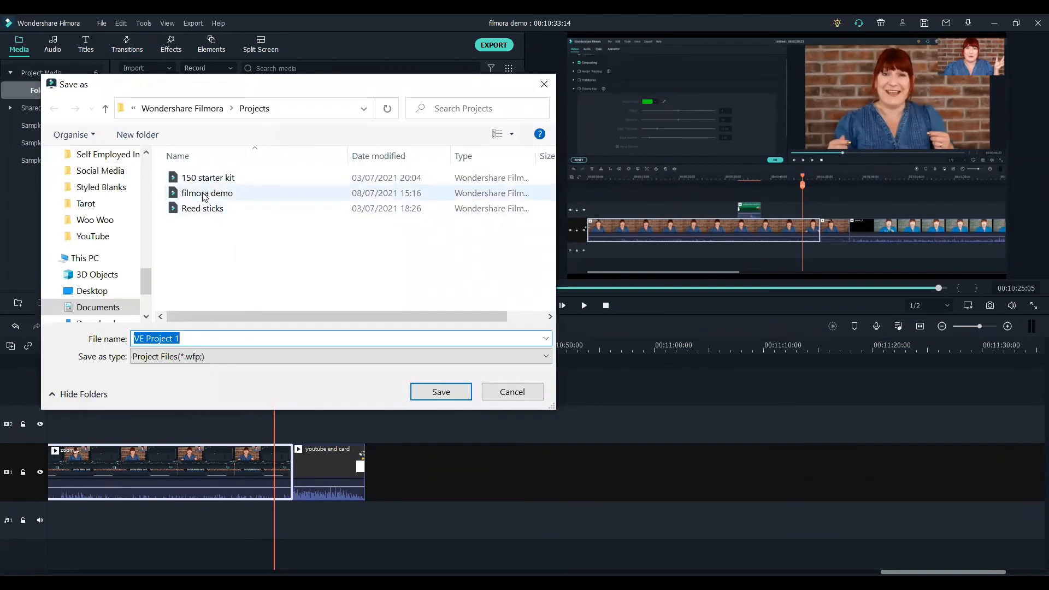
left_click(508, 398)
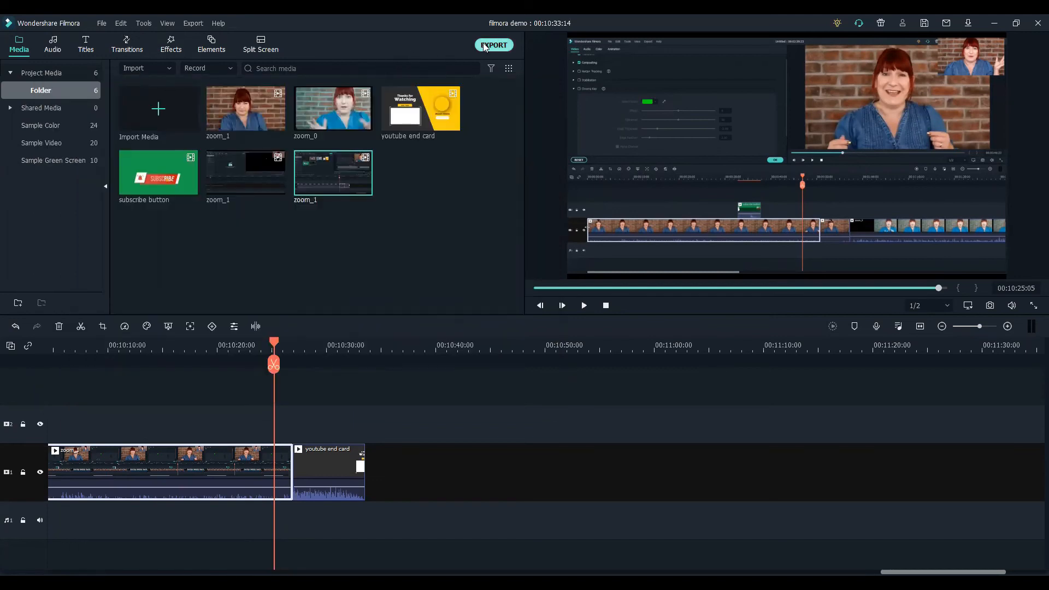
Export the finished video to the computer as an MP4 named filmora demo, at 1920x1080 and 25 fps with GPU acceleration.
left_click(98, 22)
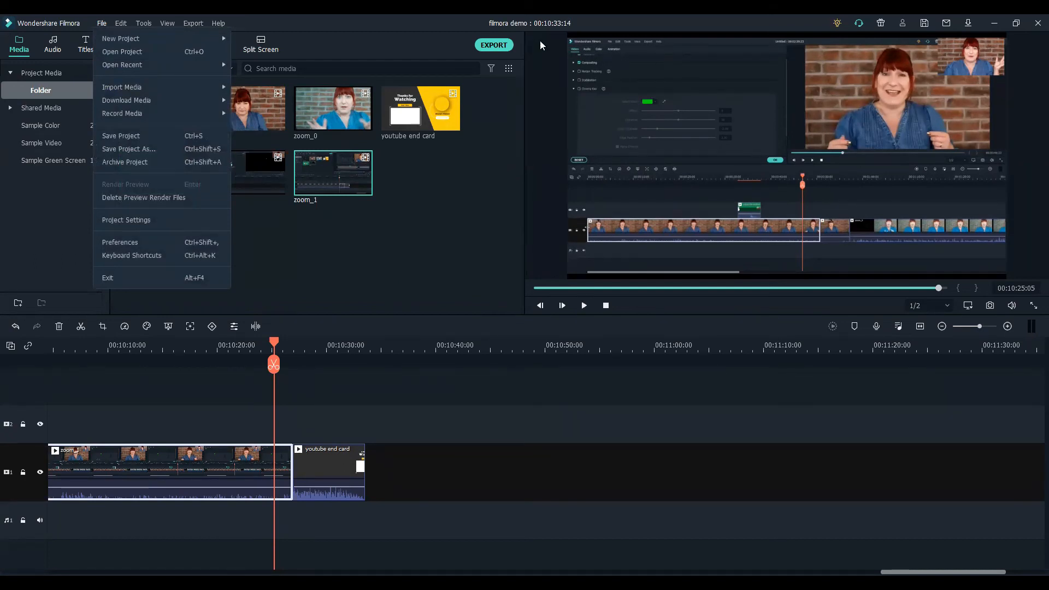
left_click(487, 47)
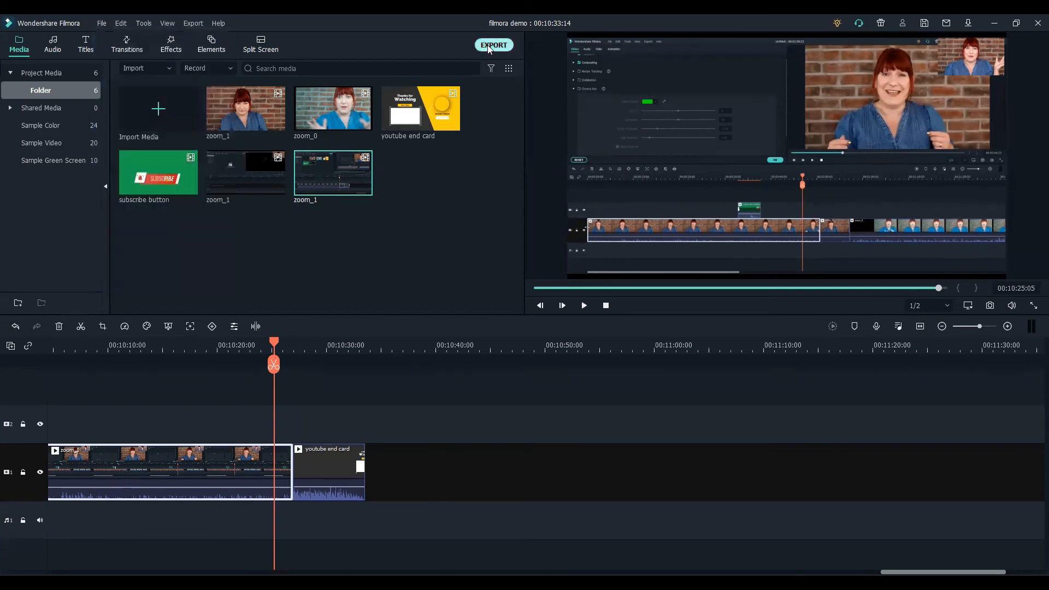
left_click(489, 47)
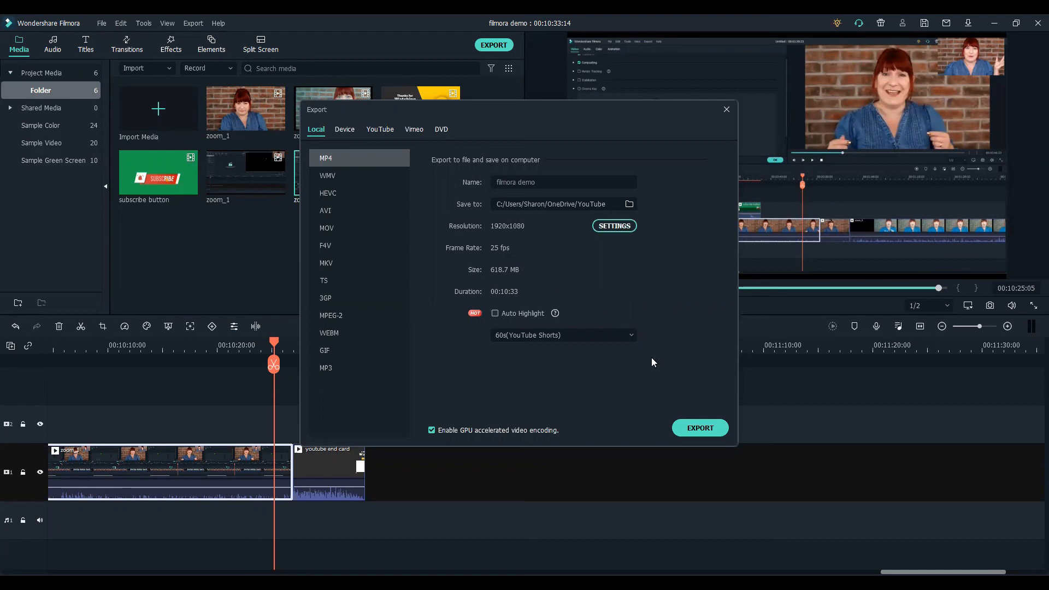
left_click(696, 428)
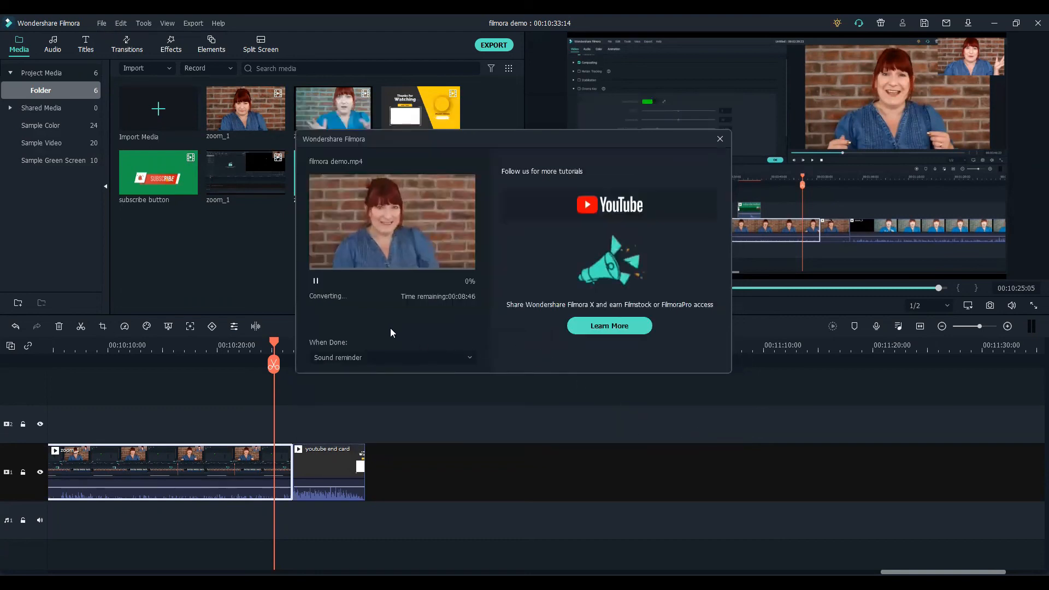